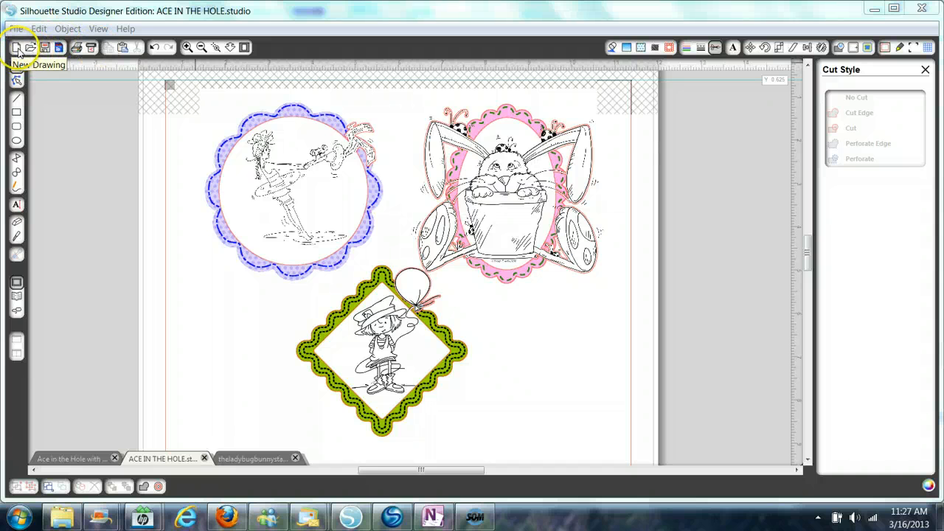
Step: Create a new blank drawing
{"action": "left_click", "coordinate": [16, 48]}
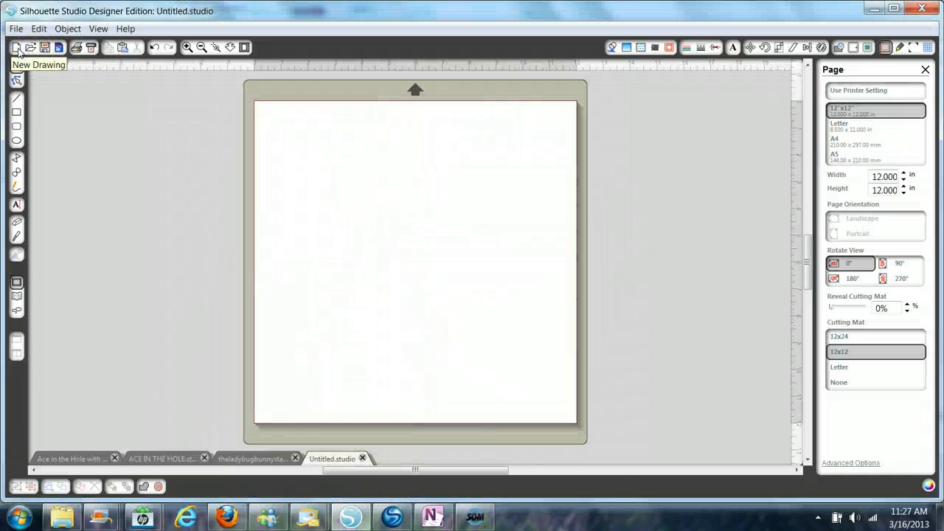
{"action": "left_click", "coordinate": [150, 112]}
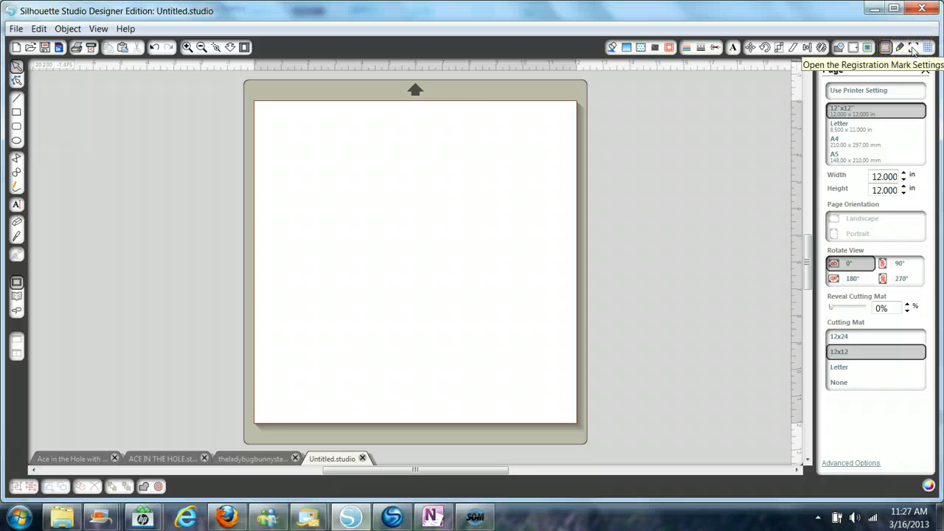
{"action": "left_click", "coordinate": [693, 105]}
{"action": "left_click", "coordinate": [553, 148]}
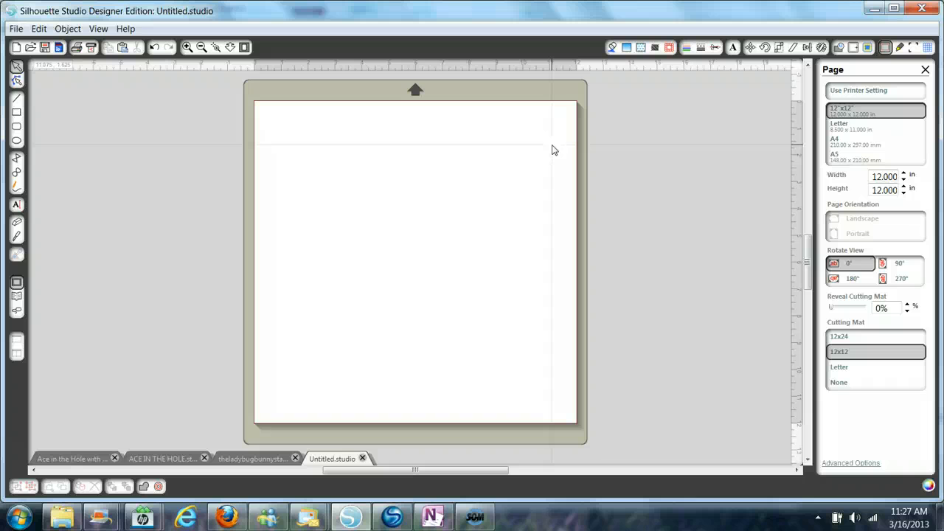
Step: Set the page size to Letter and show the registration marks on the page
{"action": "left_click", "coordinate": [886, 48]}
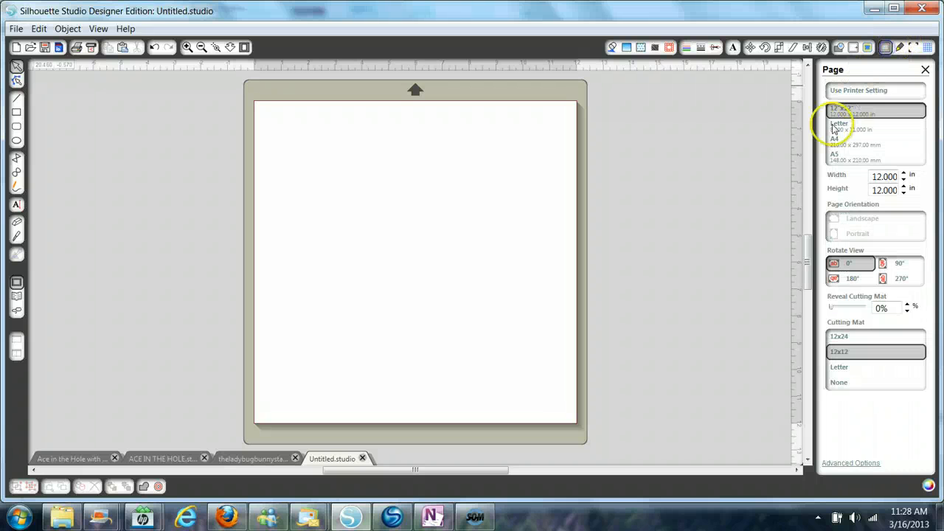
{"action": "left_click", "coordinate": [840, 125]}
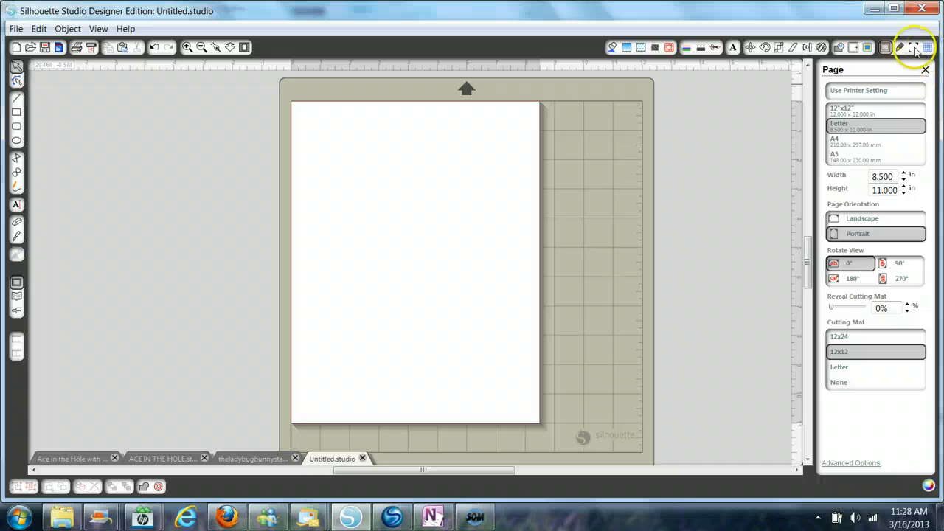
{"action": "left_click", "coordinate": [914, 47]}
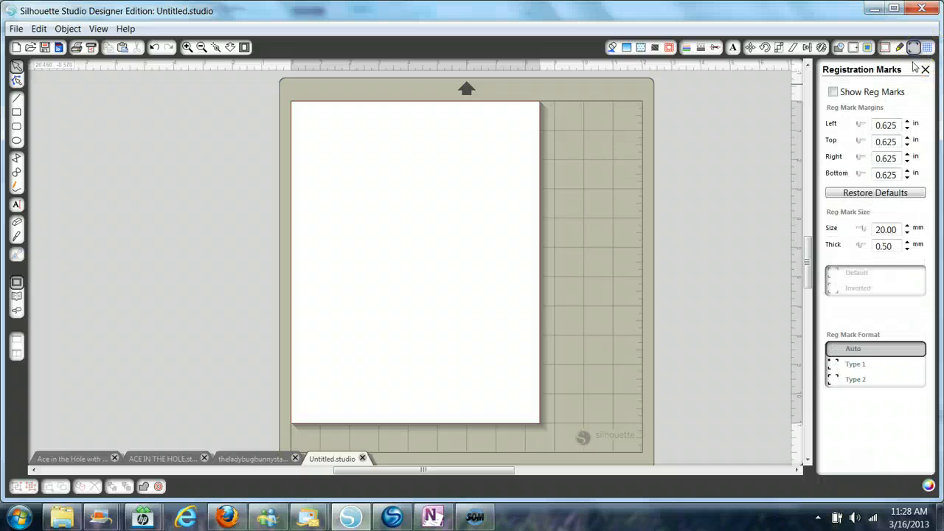
{"action": "left_click", "coordinate": [834, 92]}
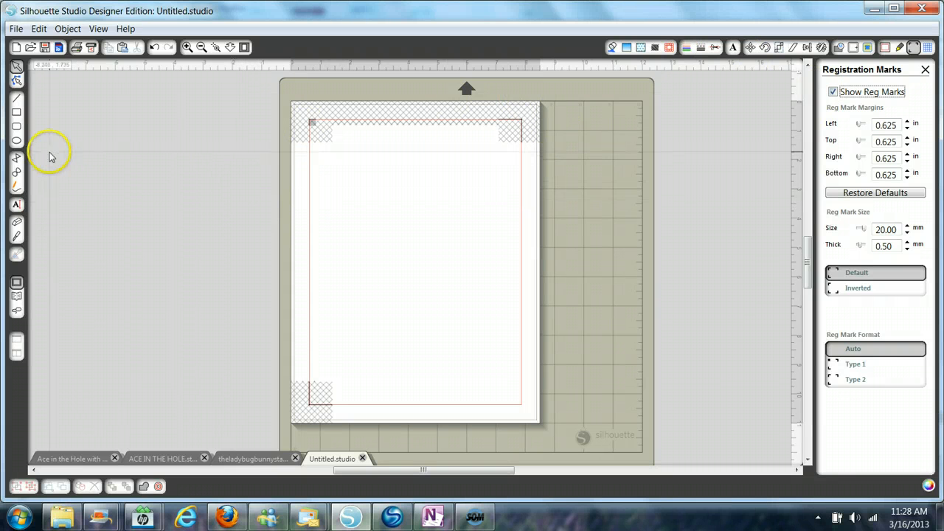
Step: Draw a rectangle about 6.9 in tall inside the registration mark boundary, clear of the hatched areas
{"action": "left_click", "coordinate": [16, 127]}
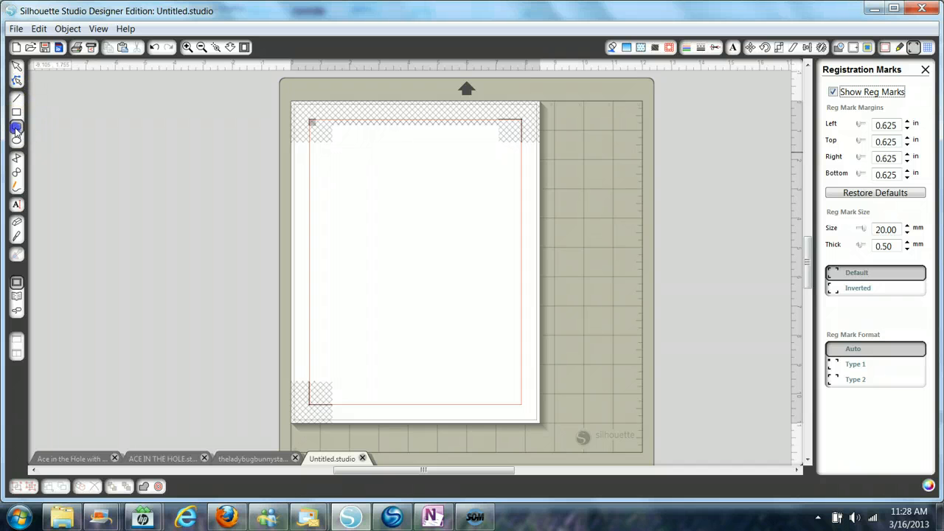
{"action": "left_click", "coordinate": [16, 112]}
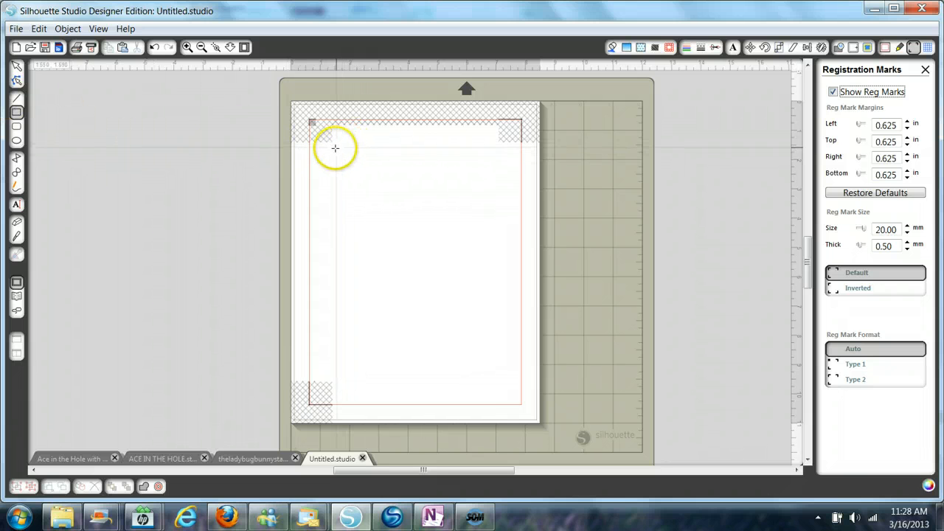
{"action": "left_click_drag", "start_coordinate": [317, 152], "coordinate": [510, 353]}
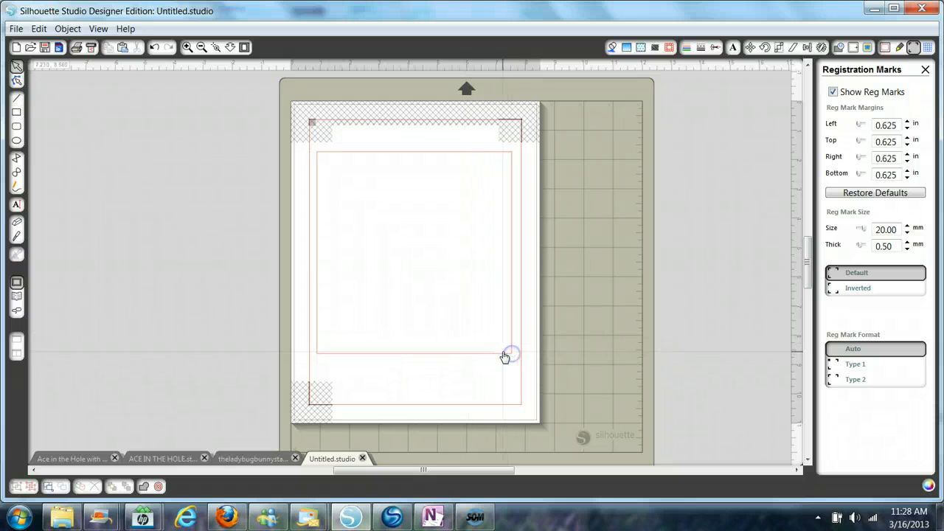
Step: Select the rectangle and shift it slightly to the right within the registration mark boundary
{"action": "left_click", "coordinate": [230, 46]}
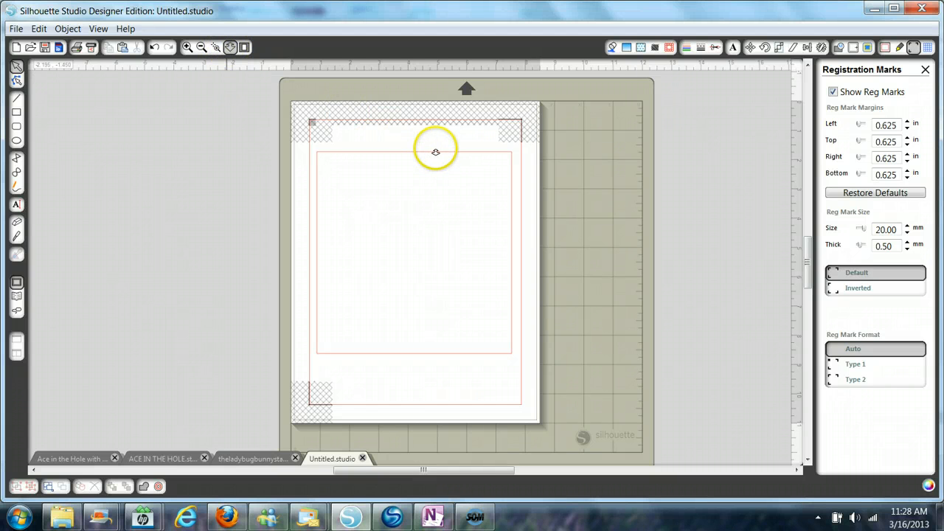
{"action": "left_click_drag", "start_coordinate": [436, 153], "coordinate": [448, 264]}
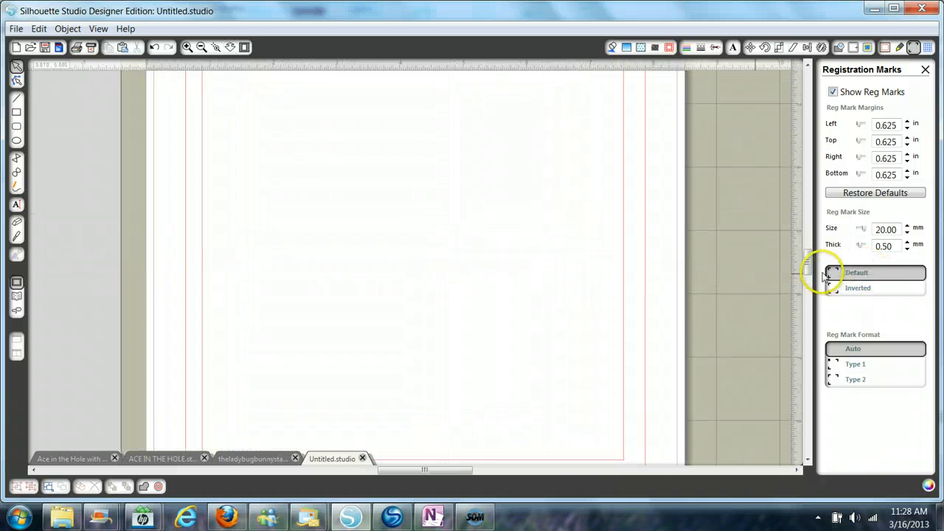
{"action": "left_click_drag", "start_coordinate": [807, 261], "coordinate": [802, 236]}
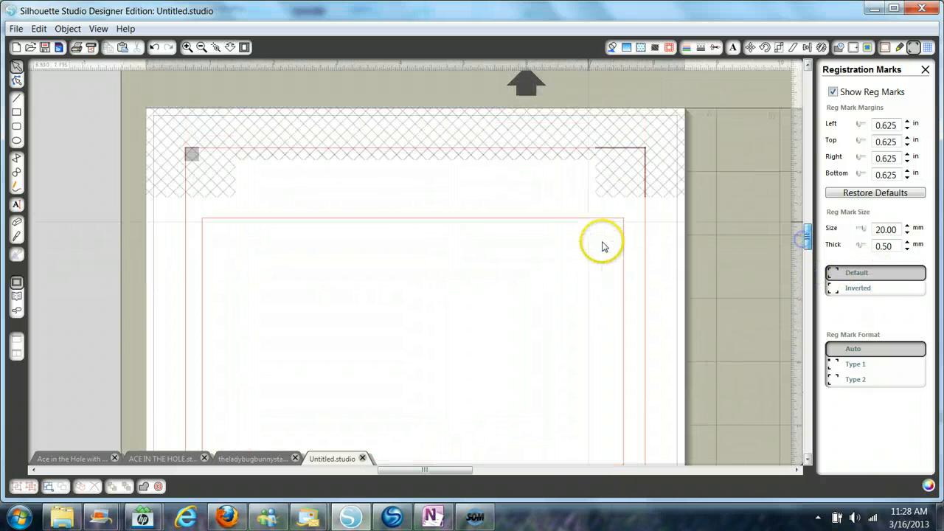
{"action": "left_click", "coordinate": [571, 229]}
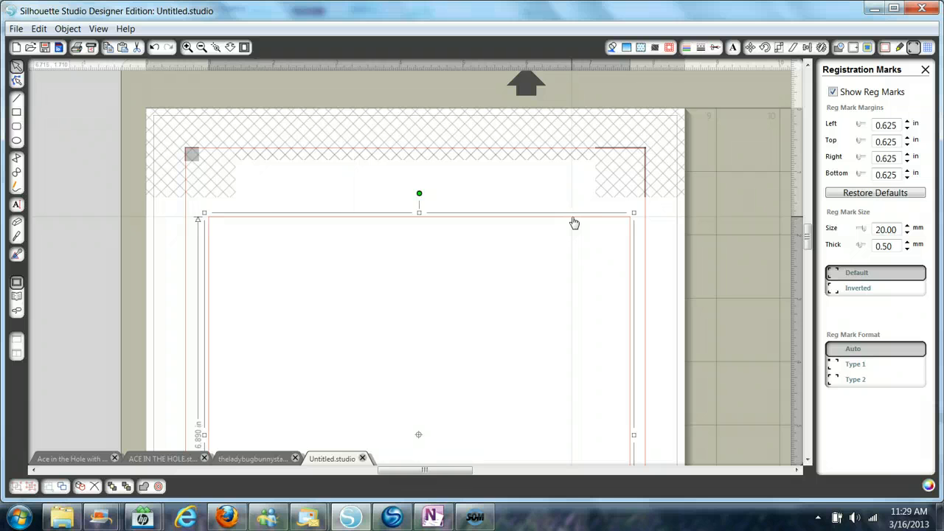
{"action": "left_click_drag", "start_coordinate": [575, 222], "coordinate": [616, 245]}
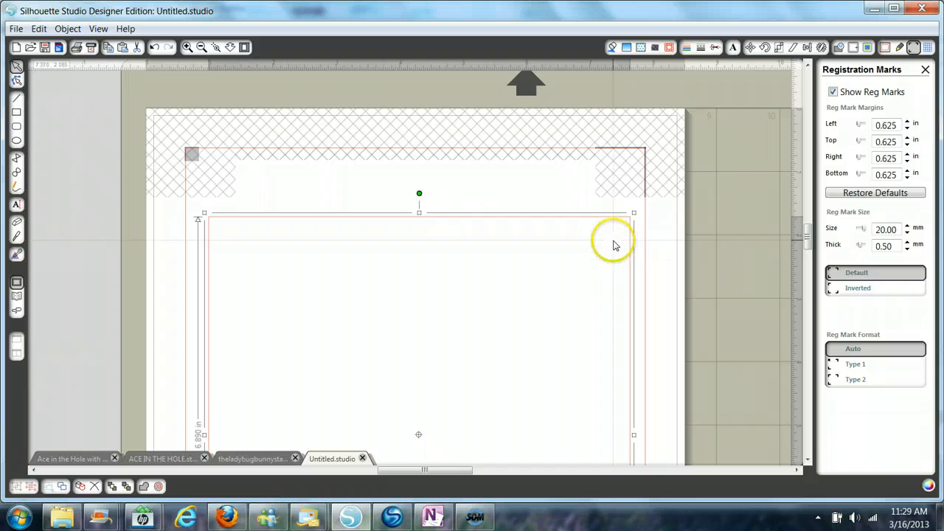
Step: Try a 0.250 in outward offset of the rectangle with both the Corner and Round styles, and undo it
{"action": "left_click", "coordinate": [853, 49]}
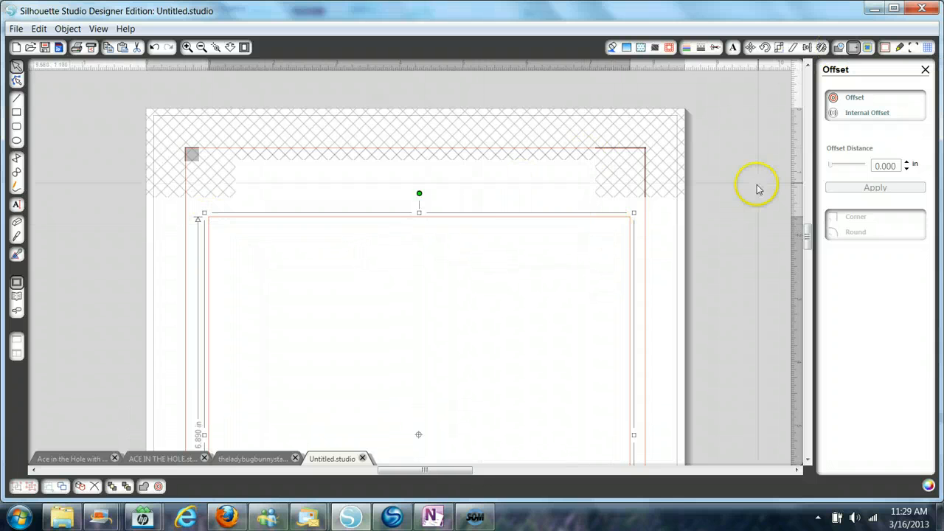
{"action": "left_click", "coordinate": [851, 101]}
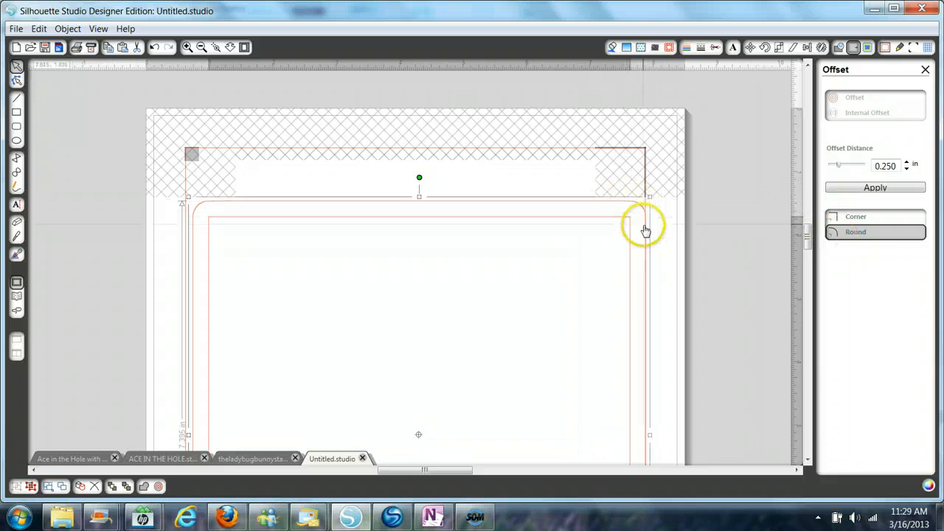
{"action": "left_click", "coordinate": [855, 218]}
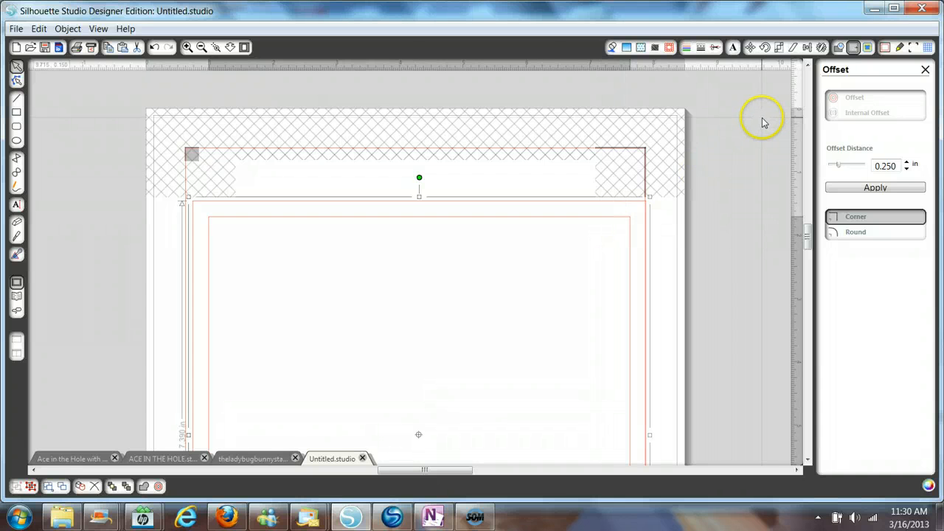
{"action": "key", "text": "Down"}
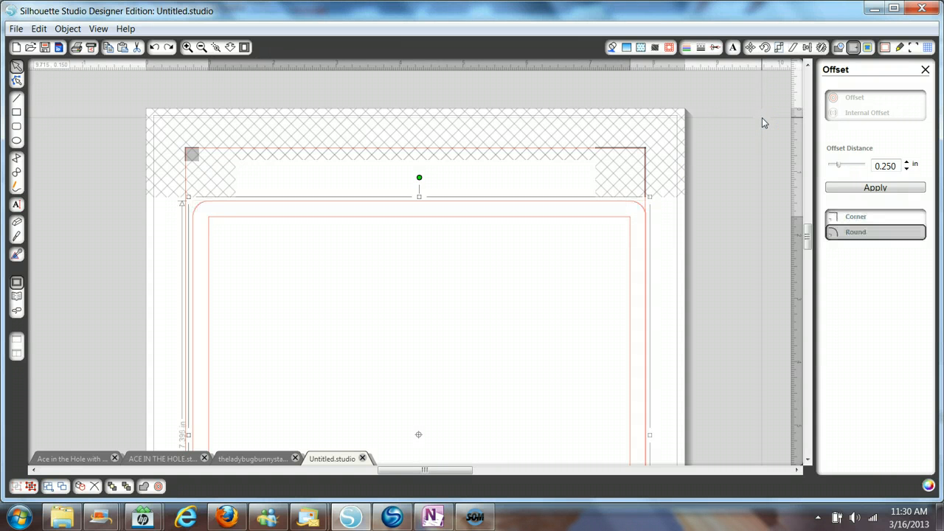
{"action": "key", "text": "Return"}
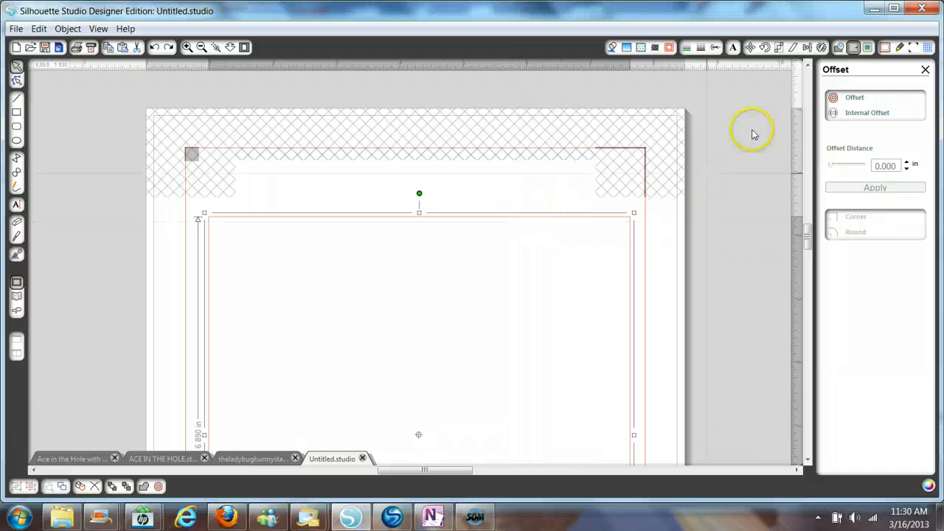
Step: Try a 0.040 in internal offset of the rectangle with the Corner style and inspect its upper-right corner up close
{"action": "left_click", "coordinate": [853, 113]}
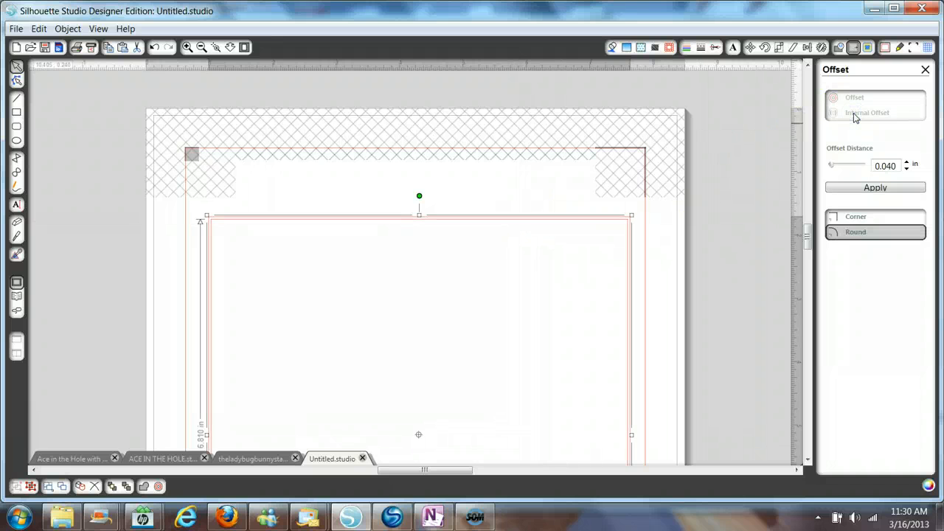
{"action": "left_click", "coordinate": [855, 218]}
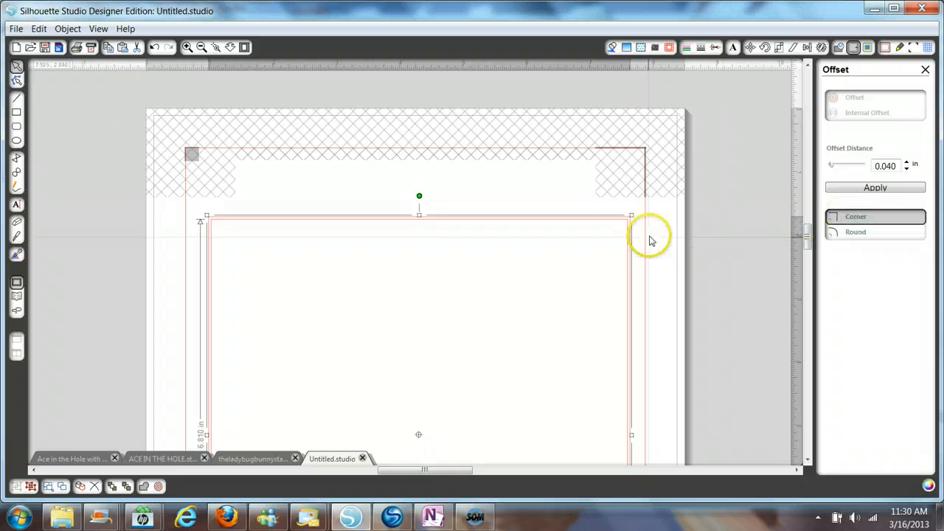
{"action": "left_click", "coordinate": [231, 47]}
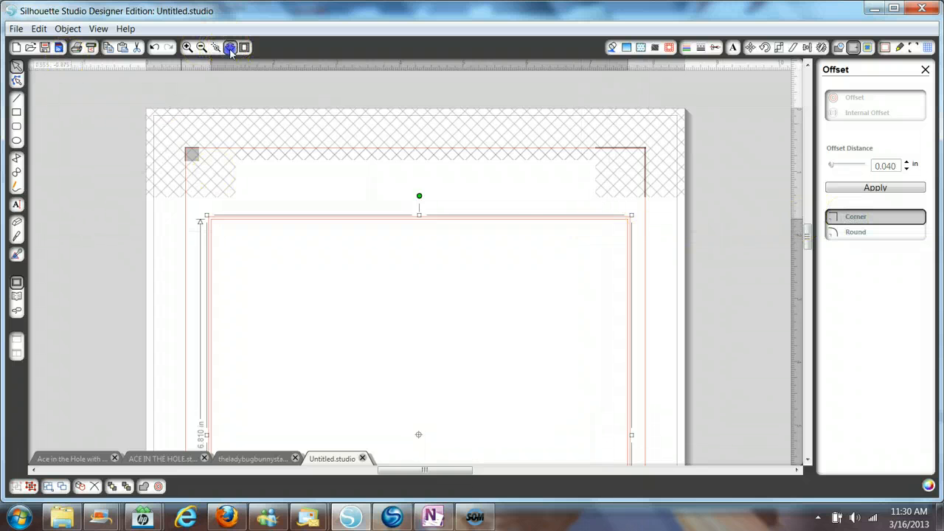
{"action": "left_click", "coordinate": [541, 191]}
{"action": "left_click_drag", "start_coordinate": [540, 191], "coordinate": [527, 288]}
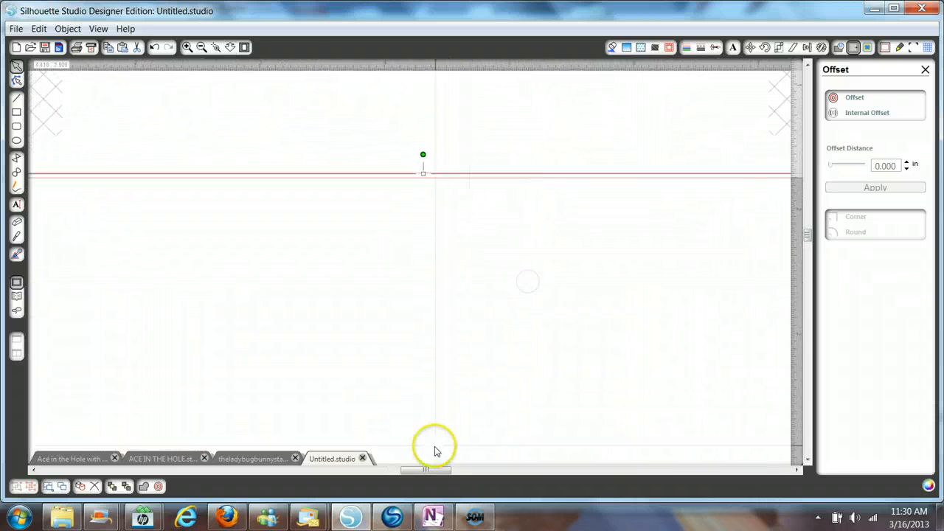
{"action": "left_click_drag", "start_coordinate": [423, 471], "coordinate": [479, 450]}
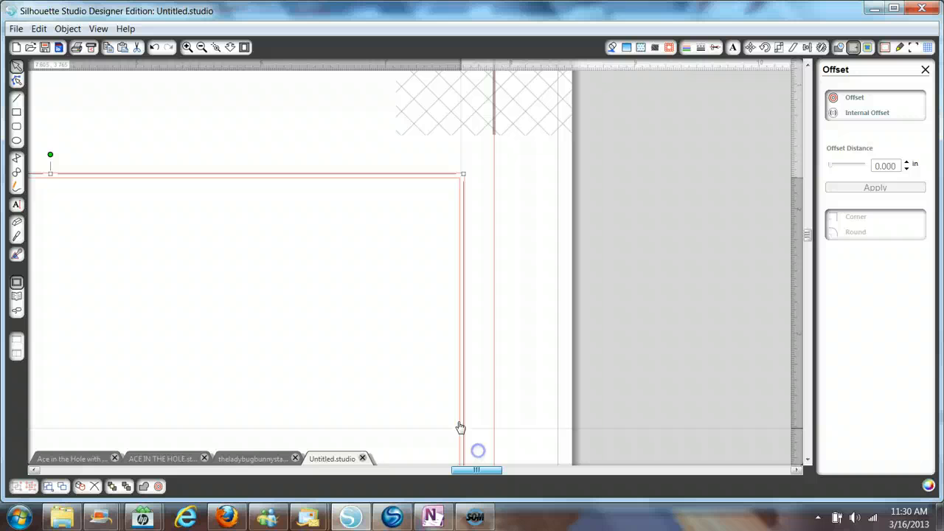
{"action": "left_click", "coordinate": [447, 181]}
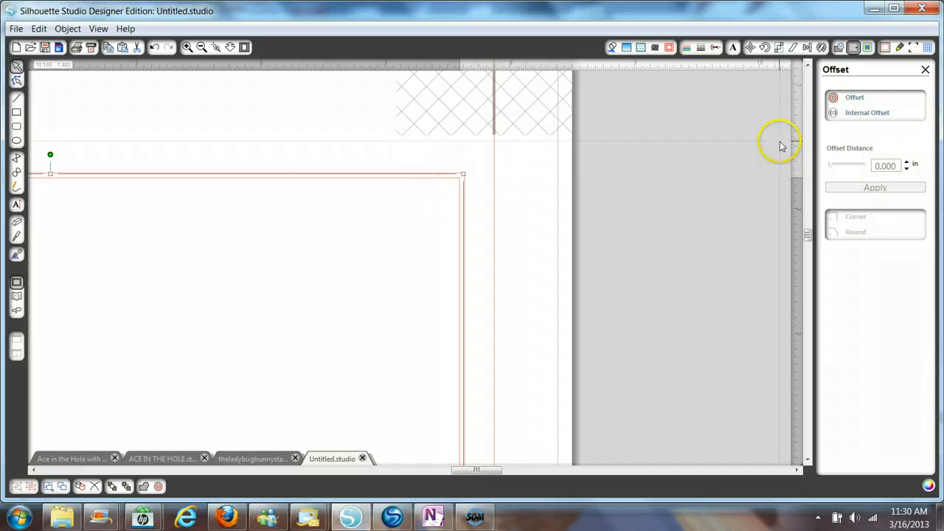
Step: Preview the 0.040 in internal offset with the Round style, and undo it to leave only the original rectangle
{"action": "scroll", "coordinate": [283, 140], "scroll_direction": "left", "scroll_amount": 5}
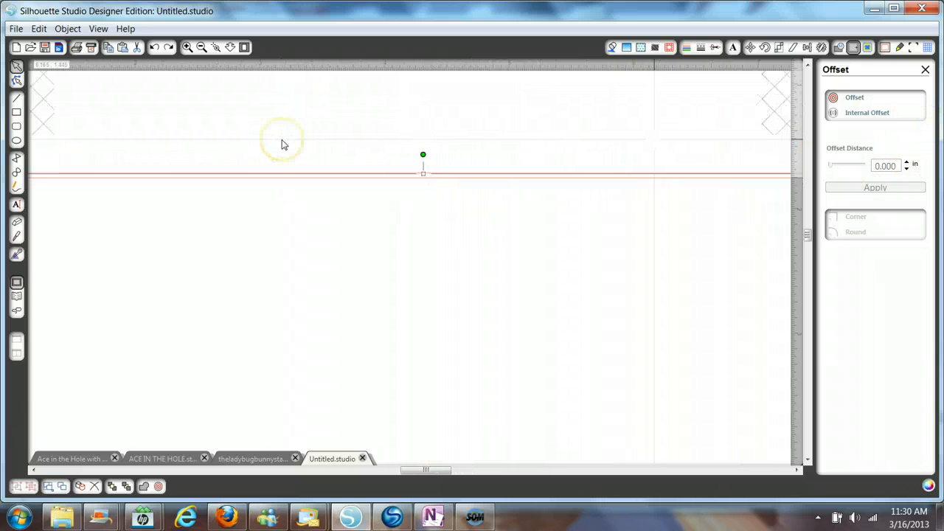
{"action": "scroll", "coordinate": [283, 144], "scroll_direction": "down", "scroll_amount": 3}
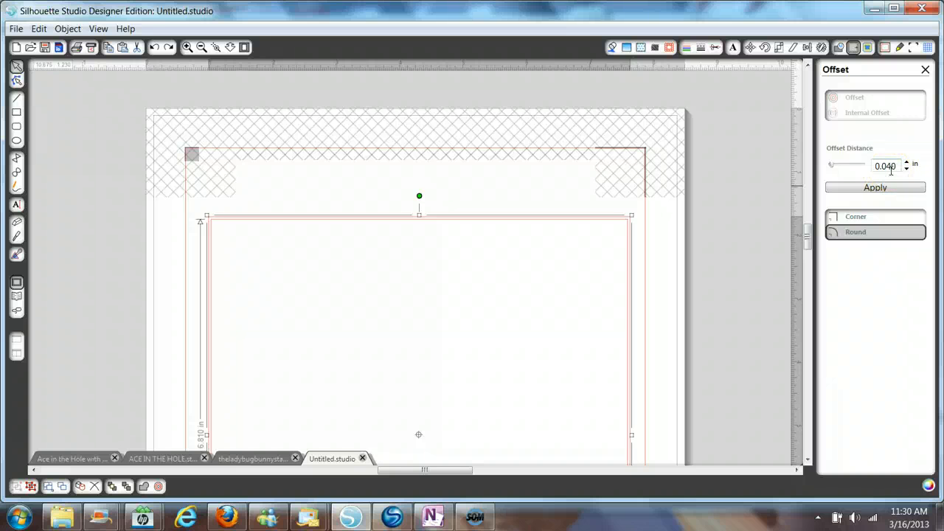
{"action": "left_click", "coordinate": [607, 224]}
{"action": "left_click", "coordinate": [344, 62]}
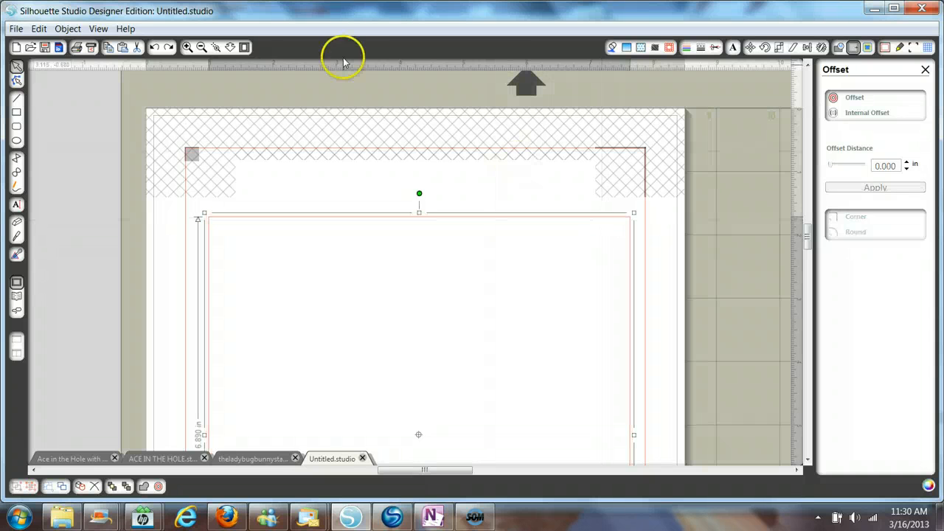
Step: Apply a 0.040 in internal offset with the Round style to the rectangle
{"action": "left_click", "coordinate": [230, 49]}
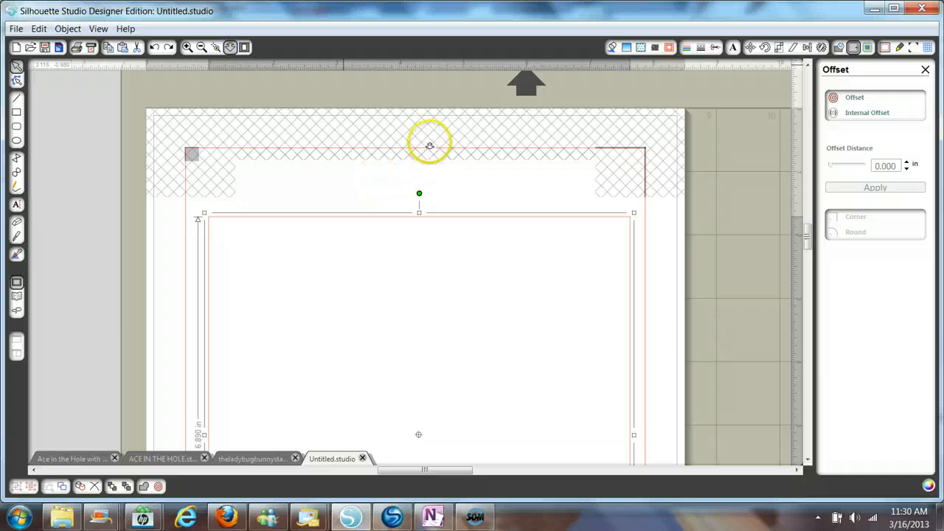
{"action": "left_click_drag", "start_coordinate": [428, 143], "coordinate": [425, 236]}
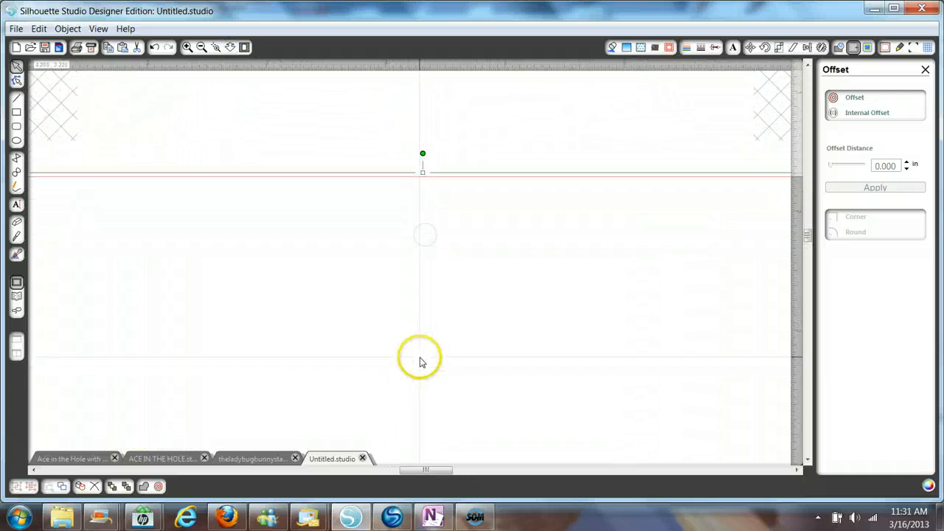
{"action": "left_click_drag", "start_coordinate": [436, 469], "coordinate": [499, 470]}
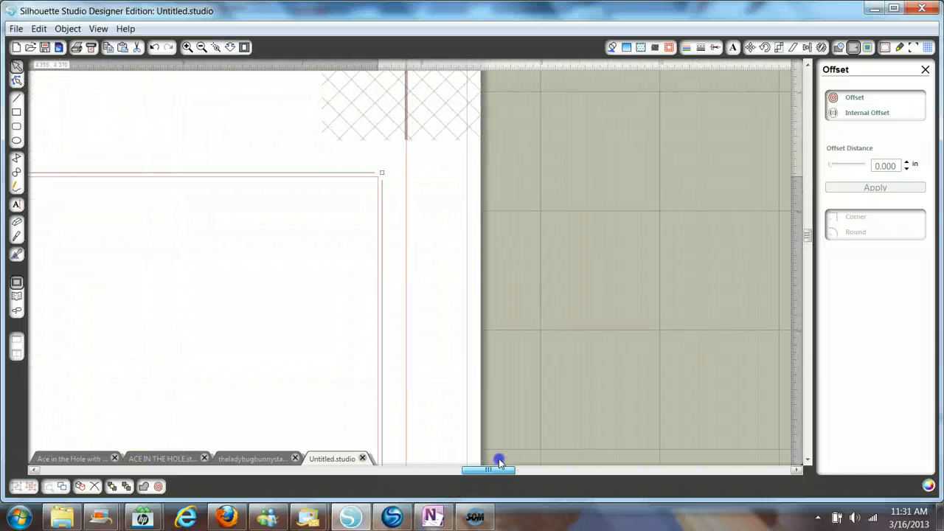
{"action": "left_click", "coordinate": [858, 114]}
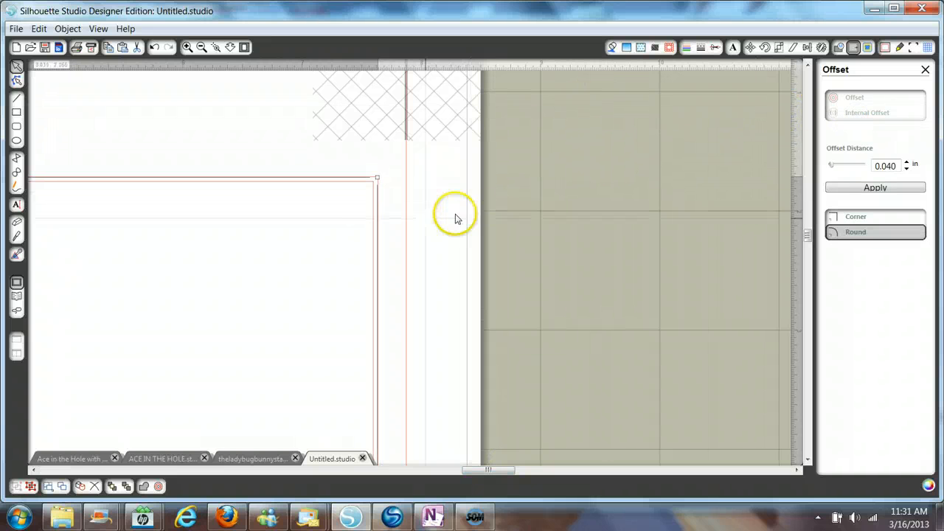
{"action": "mouse_move", "coordinate": [361, 187]}
{"action": "left_mouse_down"}
{"action": "mouse_move", "coordinate": [351, 189]}
{"action": "mouse_move", "coordinate": [369, 201]}
{"action": "mouse_move", "coordinate": [347, 190]}
{"action": "left_mouse_up"}
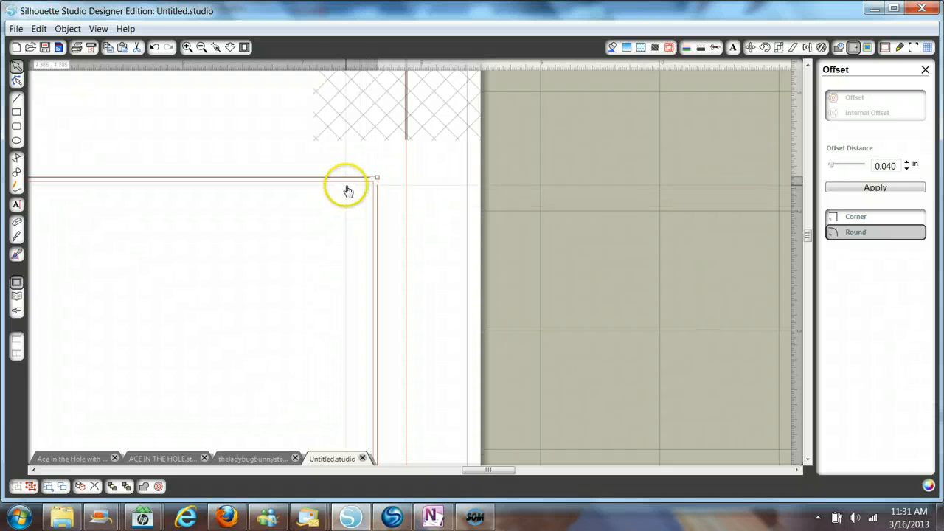
{"action": "left_click", "coordinate": [878, 187]}
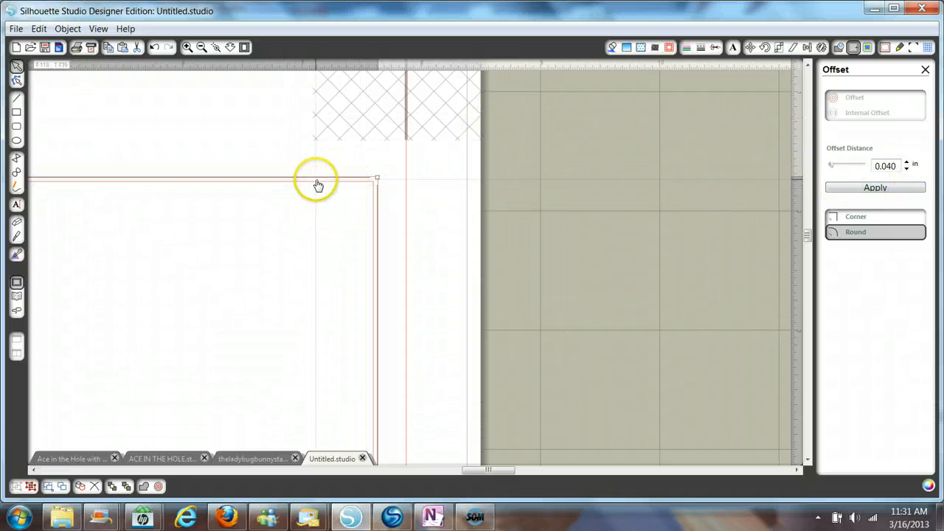
Step: Raise the rectangle's internal offset distance to 0.125 in with the Round style and apply it
{"action": "left_click", "coordinate": [907, 163]}
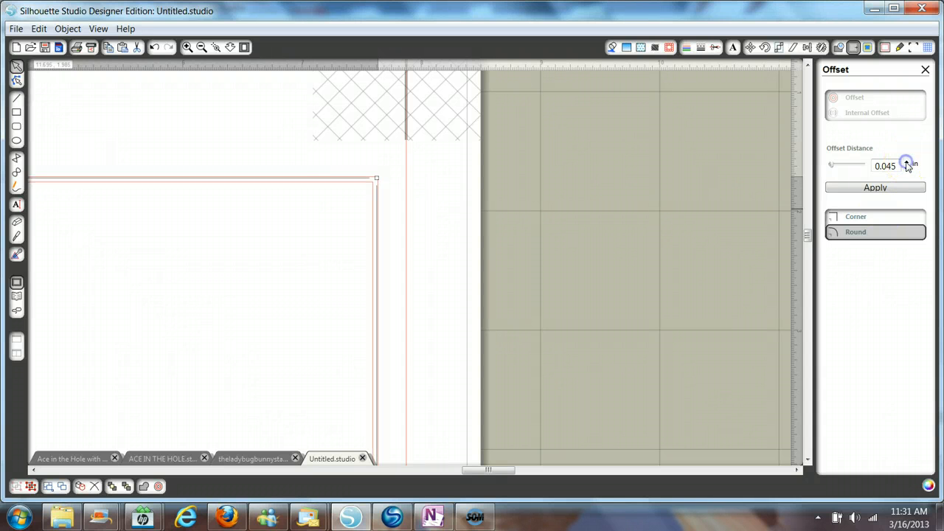
{"action": "left_click", "coordinate": [907, 163]}
{"action": "left_click", "coordinate": [907, 162]}
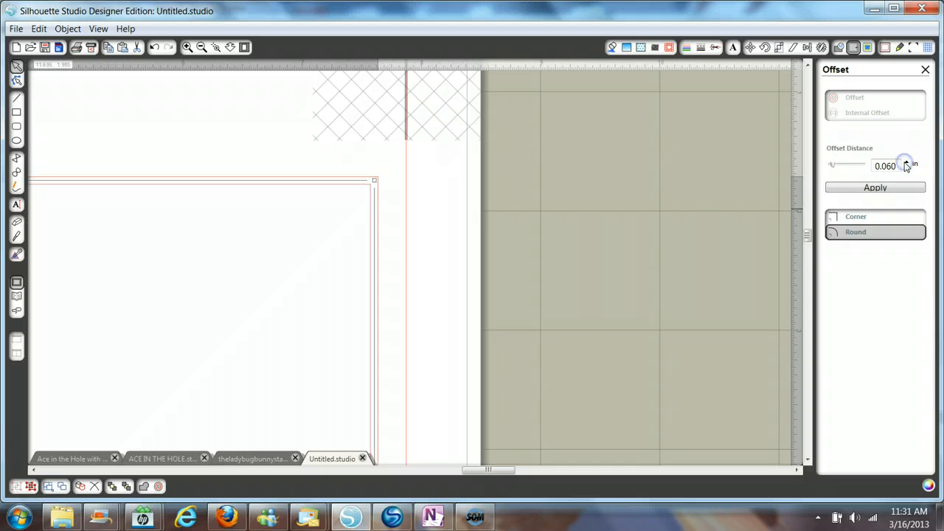
{"action": "left_click", "coordinate": [907, 162]}
{"action": "left_click", "coordinate": [907, 163]}
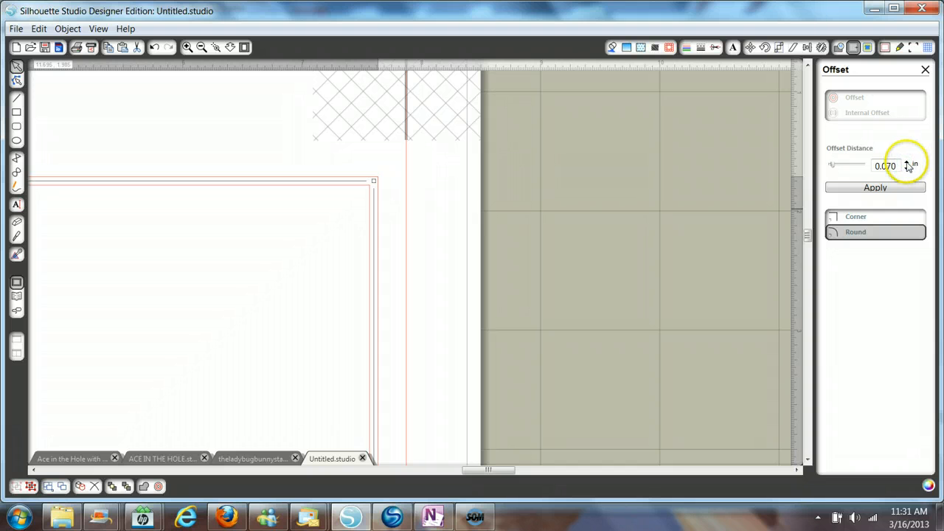
{"action": "left_click", "coordinate": [907, 162]}
{"action": "left_click", "coordinate": [907, 163]}
{"action": "left_click", "coordinate": [908, 163]}
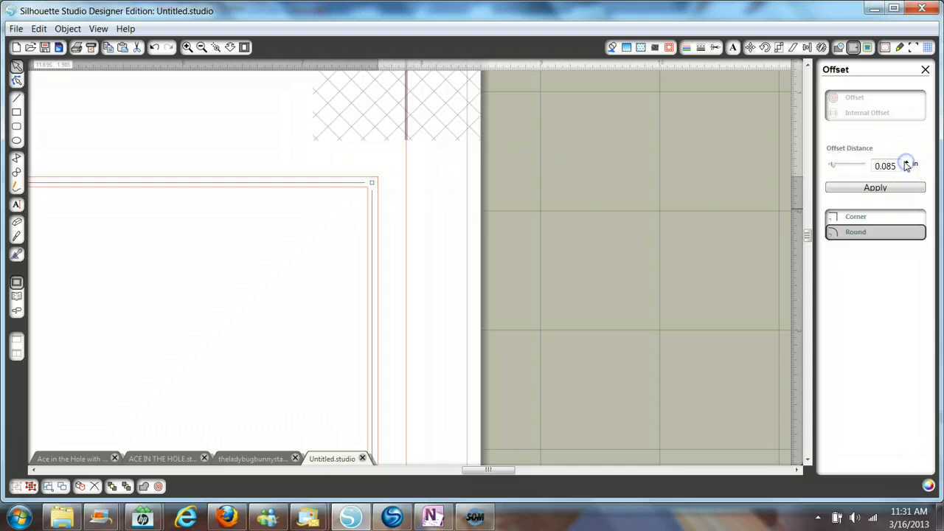
{"action": "left_click", "coordinate": [906, 163]}
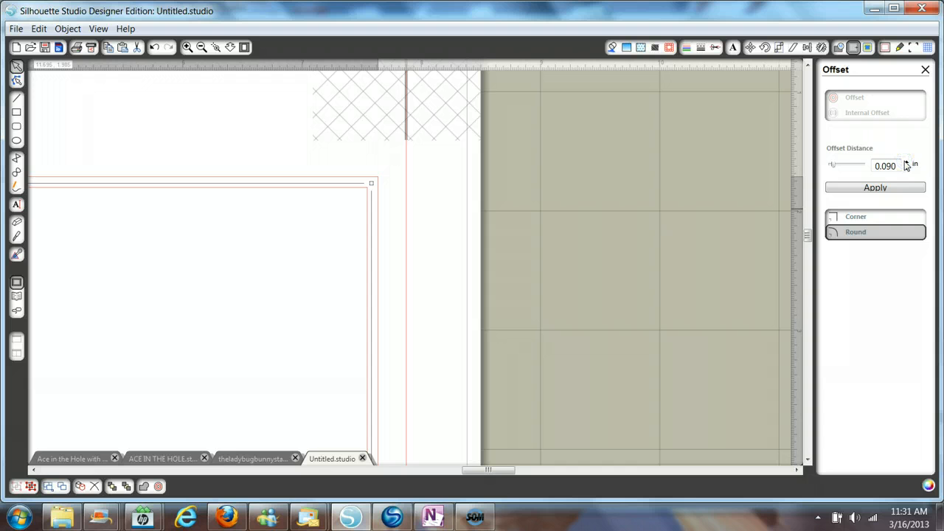
{"action": "left_click", "coordinate": [907, 162]}
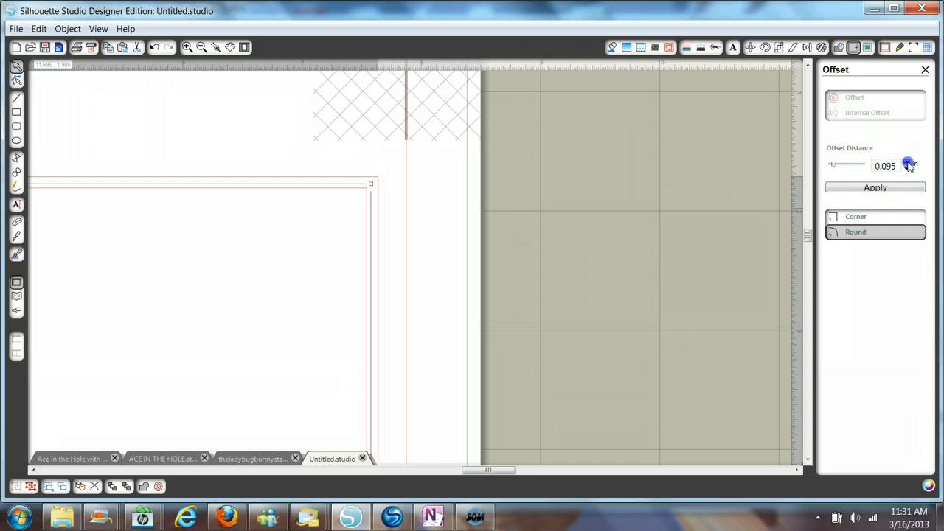
{"action": "left_click", "coordinate": [907, 163]}
{"action": "left_click", "coordinate": [907, 162]}
{"action": "left_click", "coordinate": [908, 163]}
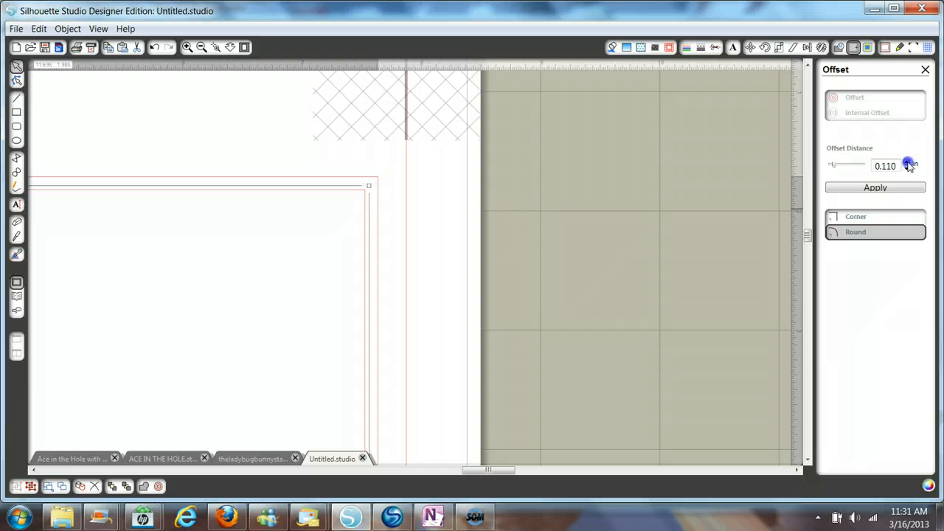
{"action": "left_click", "coordinate": [907, 163]}
{"action": "left_click", "coordinate": [908, 163]}
{"action": "left_click", "coordinate": [908, 163]}
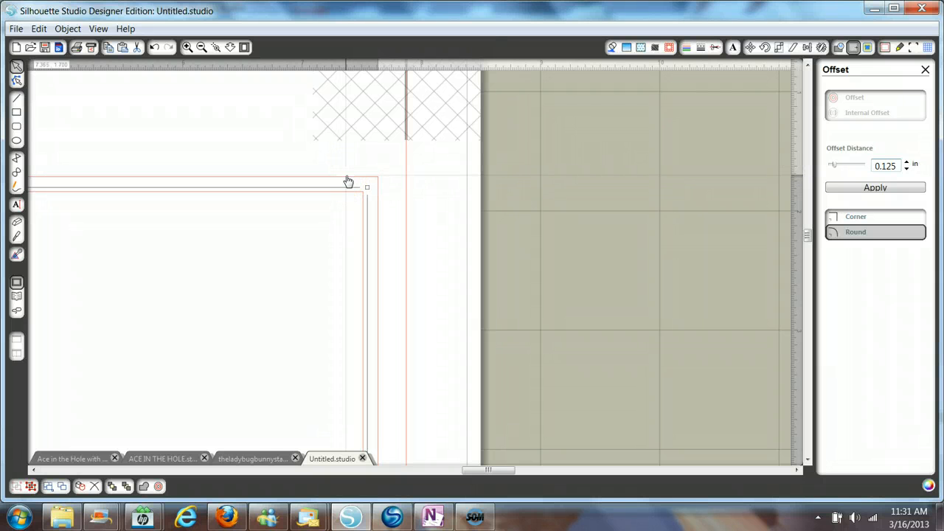
{"action": "left_click", "coordinate": [877, 188]}
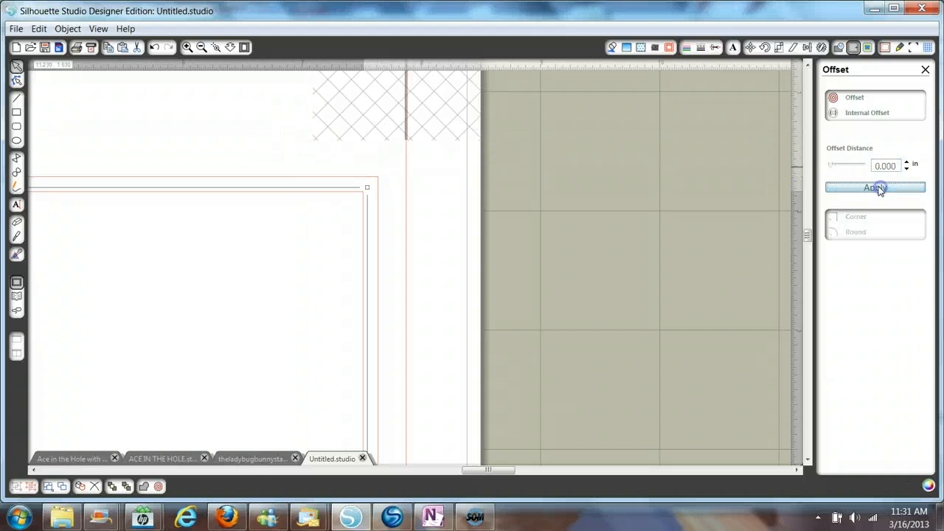
Step: Move the outer rectangle of the frame off the page to the right, leaving the inner rectangle in place
{"action": "left_click", "coordinate": [230, 47]}
{"action": "left_click_drag", "start_coordinate": [232, 268], "coordinate": [196, 121]}
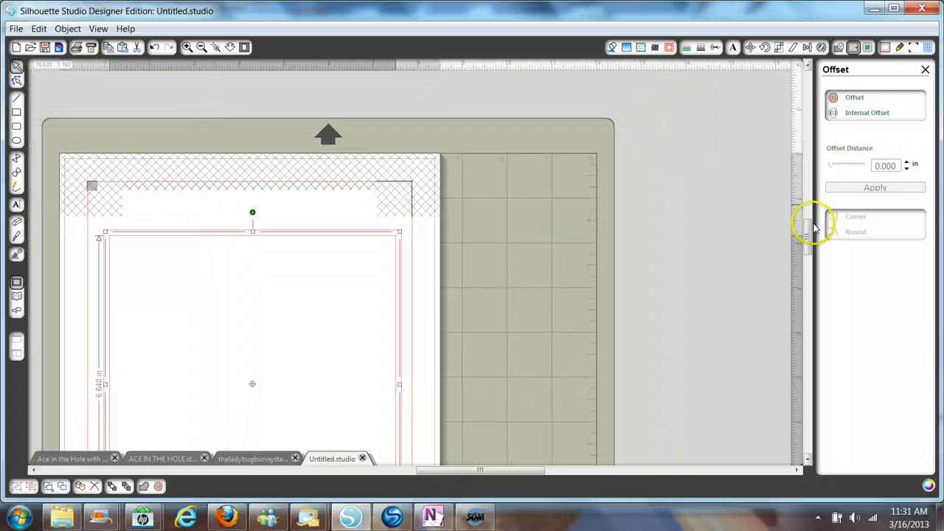
{"action": "left_click_drag", "start_coordinate": [811, 221], "coordinate": [802, 254]}
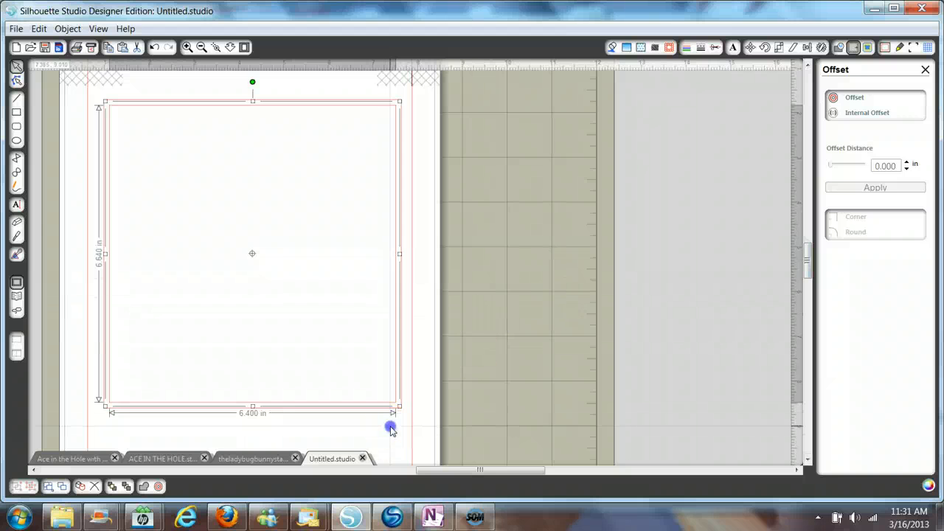
{"action": "left_click", "coordinate": [391, 430]}
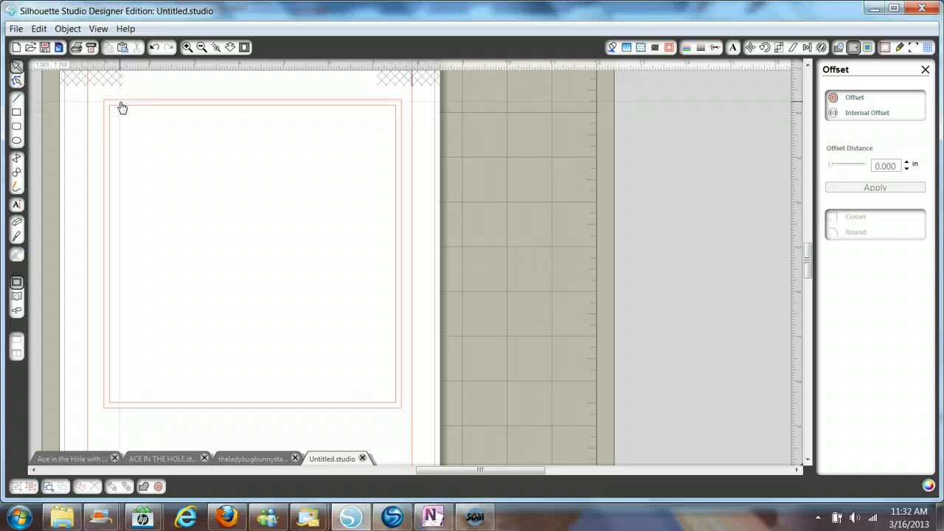
{"action": "left_click_drag", "start_coordinate": [121, 108], "coordinate": [745, 256]}
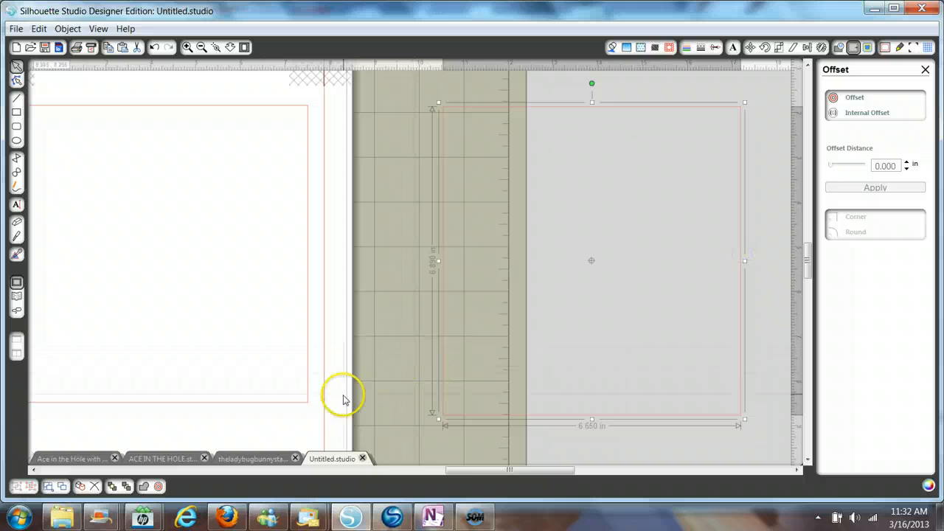
{"action": "left_click_drag", "start_coordinate": [484, 469], "coordinate": [415, 451]}
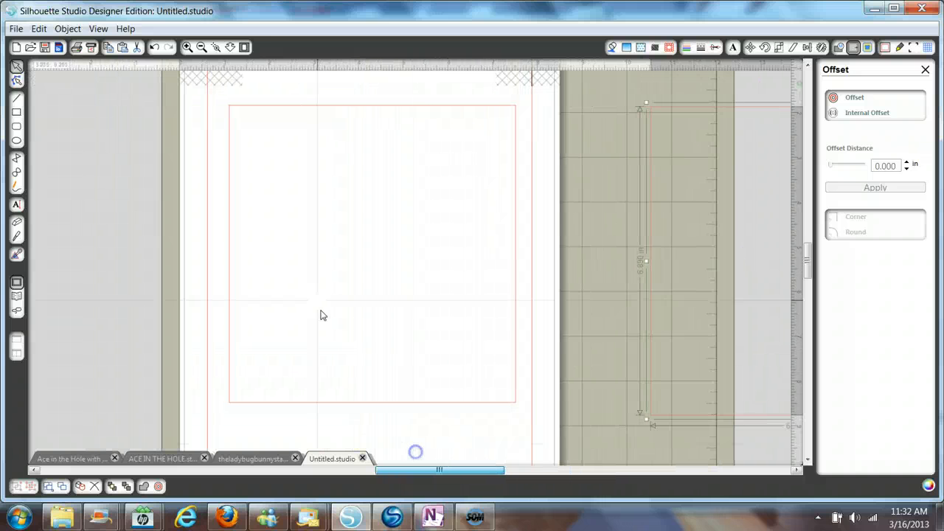
Step: Set the inner rectangle on the page to No Cut and make its line color black
{"action": "left_click", "coordinate": [230, 47]}
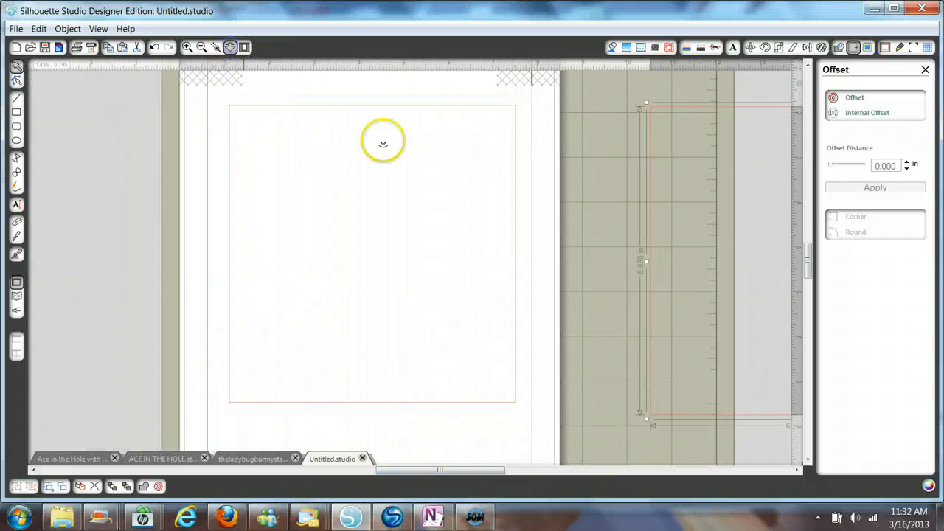
{"action": "left_click_drag", "start_coordinate": [394, 88], "coordinate": [391, 190]}
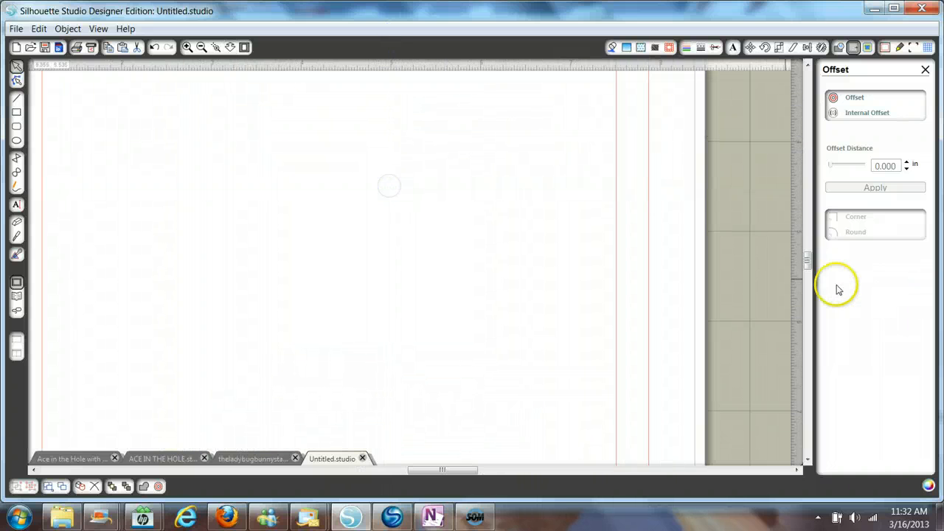
{"action": "left_click_drag", "start_coordinate": [807, 258], "coordinate": [808, 235]}
{"action": "left_click", "coordinate": [472, 240]}
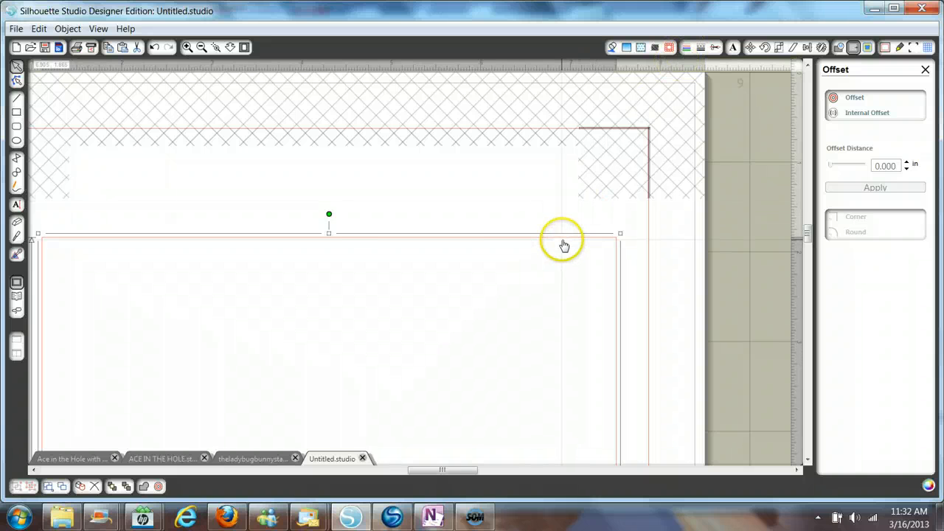
{"action": "left_click", "coordinate": [715, 47]}
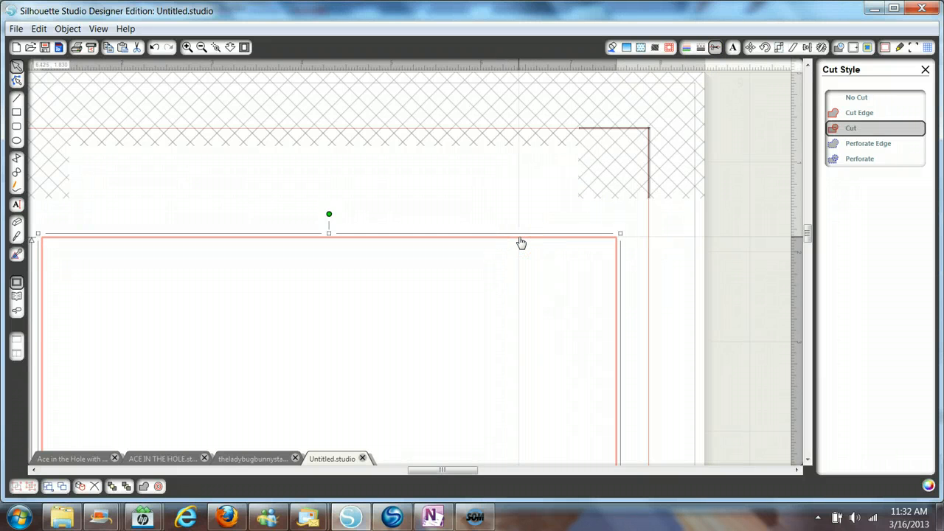
{"action": "left_click", "coordinate": [860, 98]}
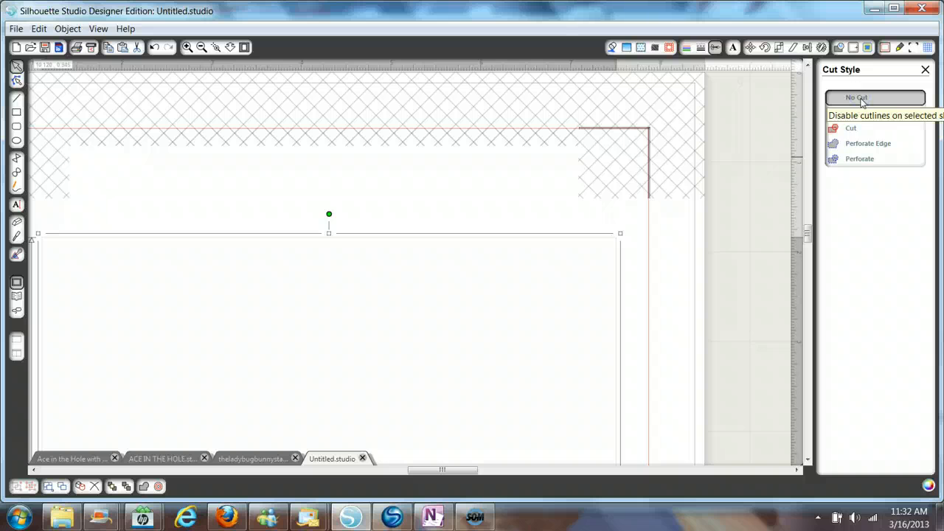
{"action": "left_click", "coordinate": [687, 48]}
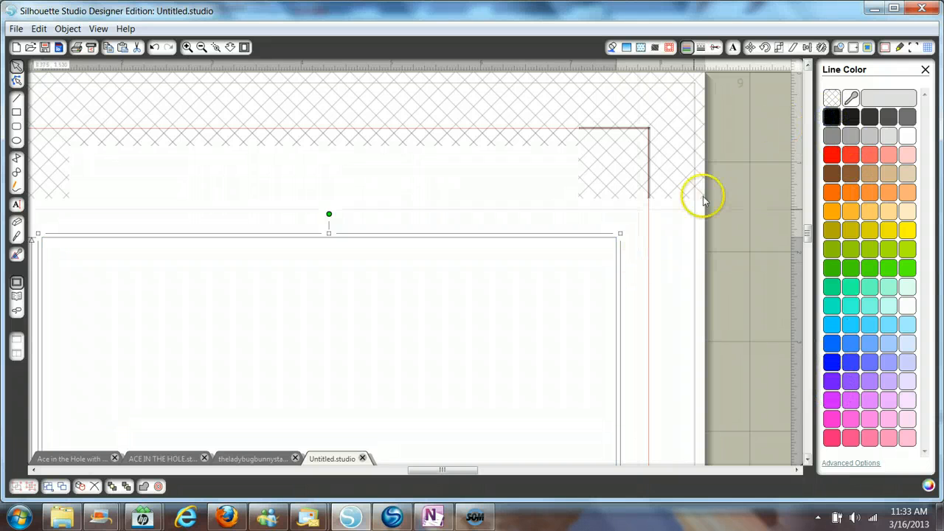
{"action": "left_click", "coordinate": [831, 117]}
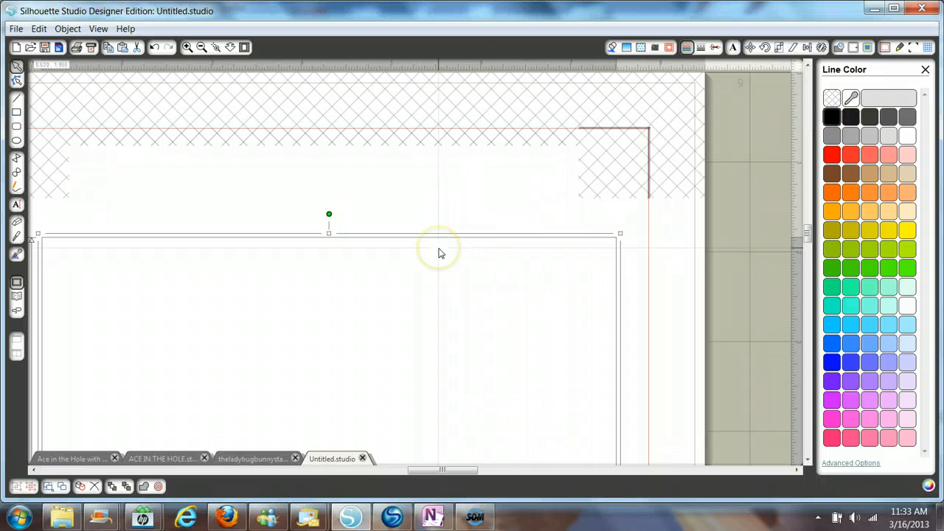
Step: Try line thicknesses up to 3.00 pt on the inner rectangle, and set the thickness to 1.25 pt
{"action": "left_click", "coordinate": [700, 48]}
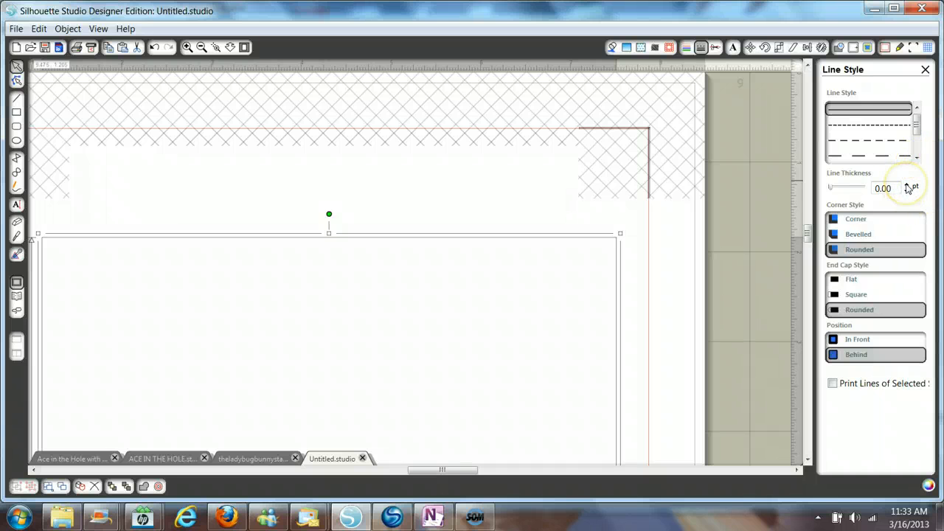
{"action": "left_click", "coordinate": [907, 186]}
{"action": "left_click", "coordinate": [907, 186]}
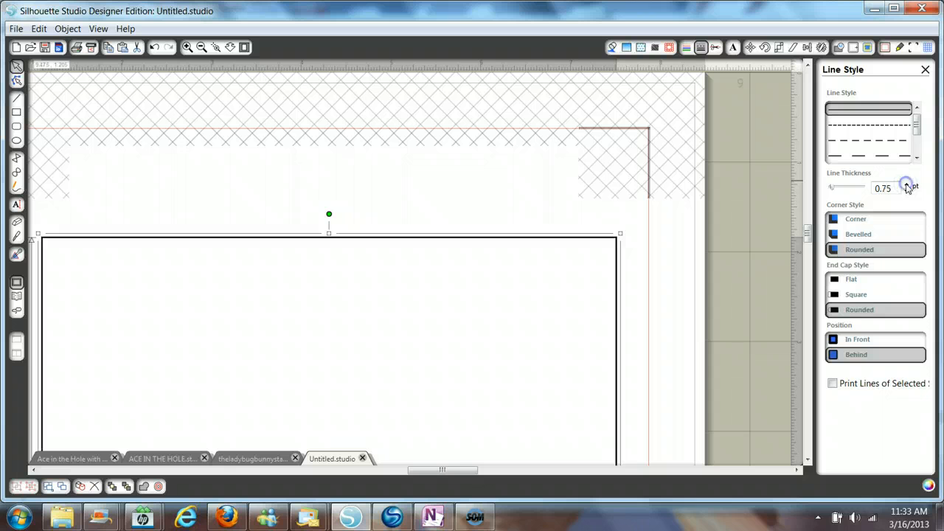
{"action": "left_click", "coordinate": [907, 186]}
{"action": "left_click", "coordinate": [907, 186]}
{"action": "left_click", "coordinate": [908, 186]}
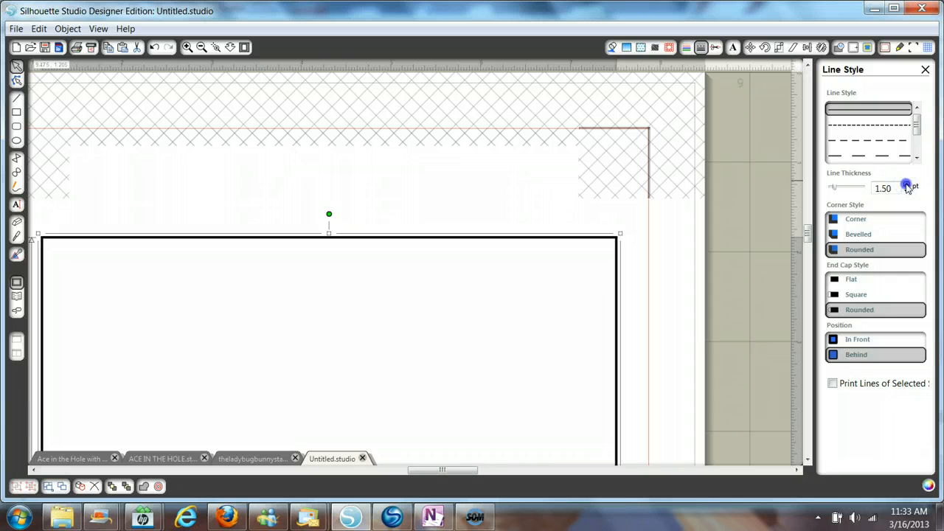
{"action": "left_click", "coordinate": [907, 186]}
{"action": "left_click", "coordinate": [907, 186]}
{"action": "left_click", "coordinate": [907, 186]}
{"action": "left_click", "coordinate": [907, 186]}
{"action": "left_click", "coordinate": [907, 186]}
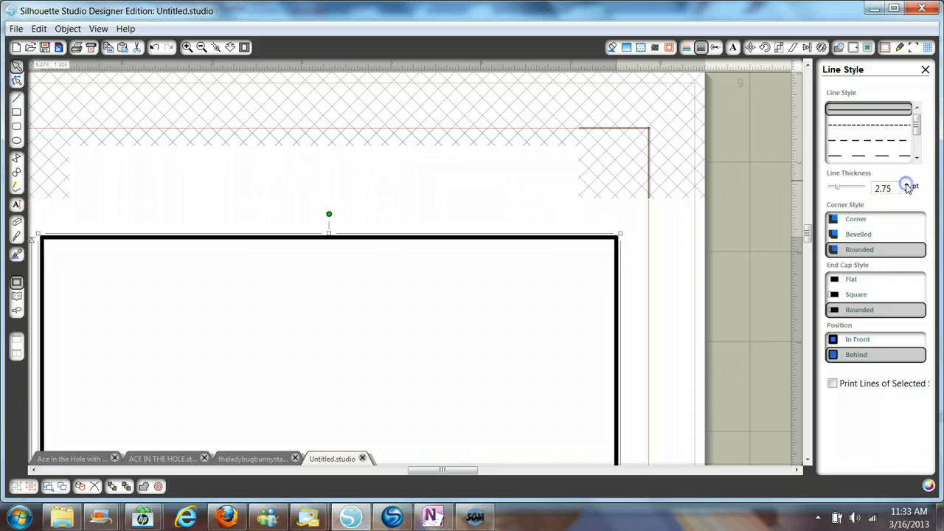
{"action": "left_click", "coordinate": [907, 186]}
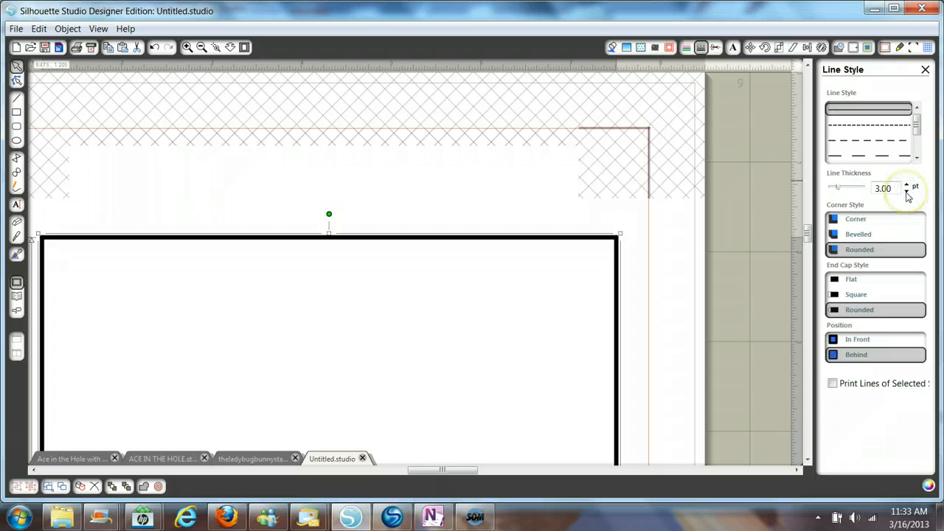
{"action": "left_click", "coordinate": [906, 192]}
{"action": "left_click", "coordinate": [907, 191]}
{"action": "left_click", "coordinate": [906, 192]}
{"action": "left_click", "coordinate": [906, 192]}
{"action": "left_click", "coordinate": [907, 192]}
{"action": "left_click", "coordinate": [907, 191]}
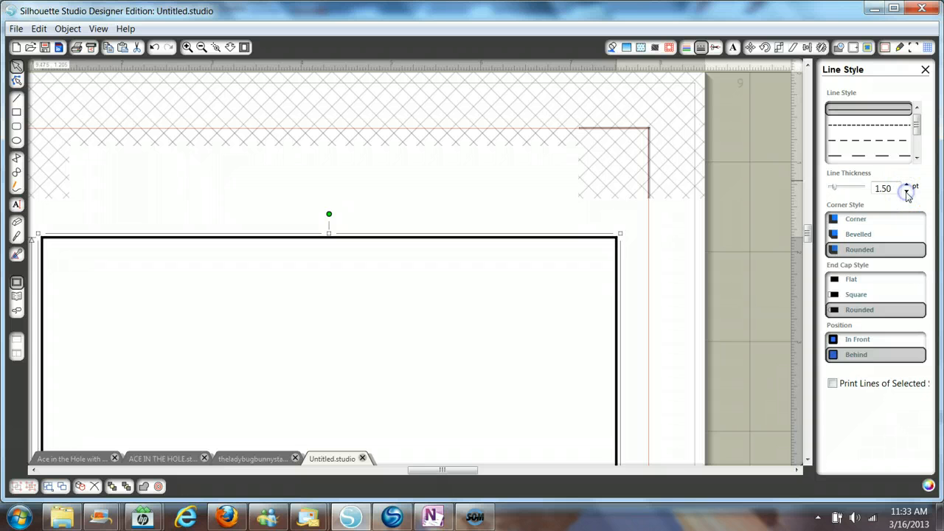
{"action": "left_click", "coordinate": [907, 191]}
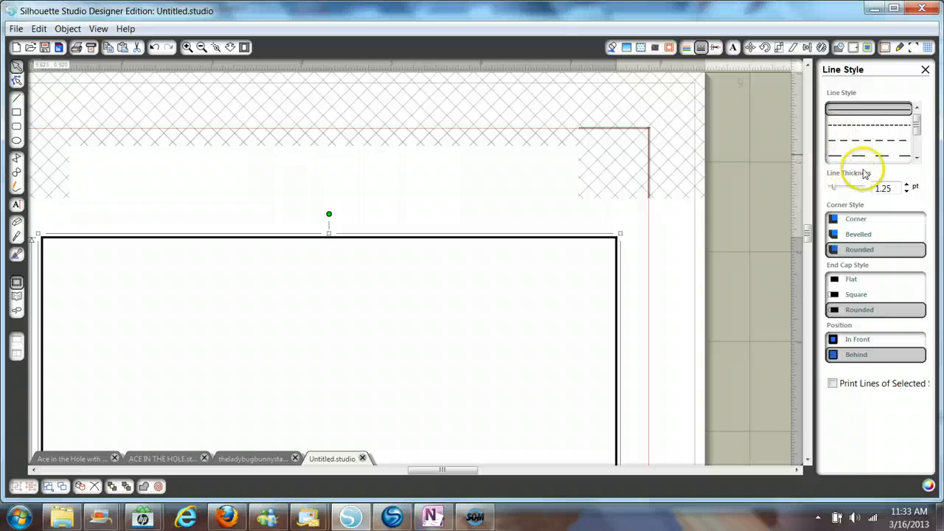
Step: Try the different dashed and dash-dot line styles on the inner rectangle, ending with the dash-dot-dot style
{"action": "left_click", "coordinate": [871, 127]}
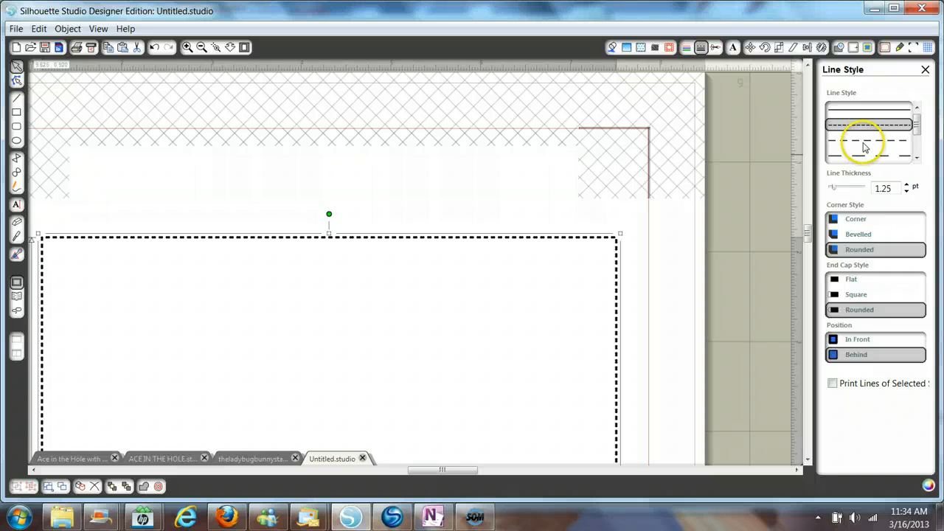
{"action": "left_click", "coordinate": [865, 141]}
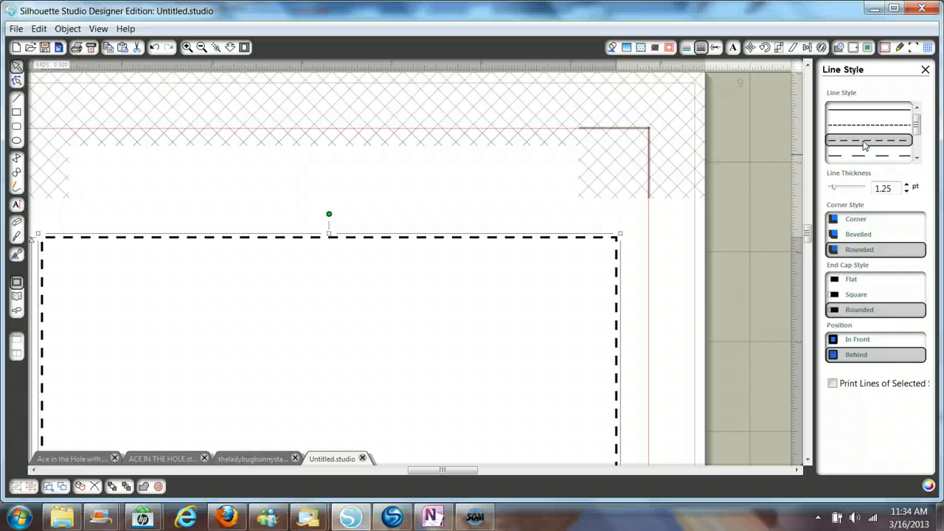
{"action": "left_click", "coordinate": [859, 157]}
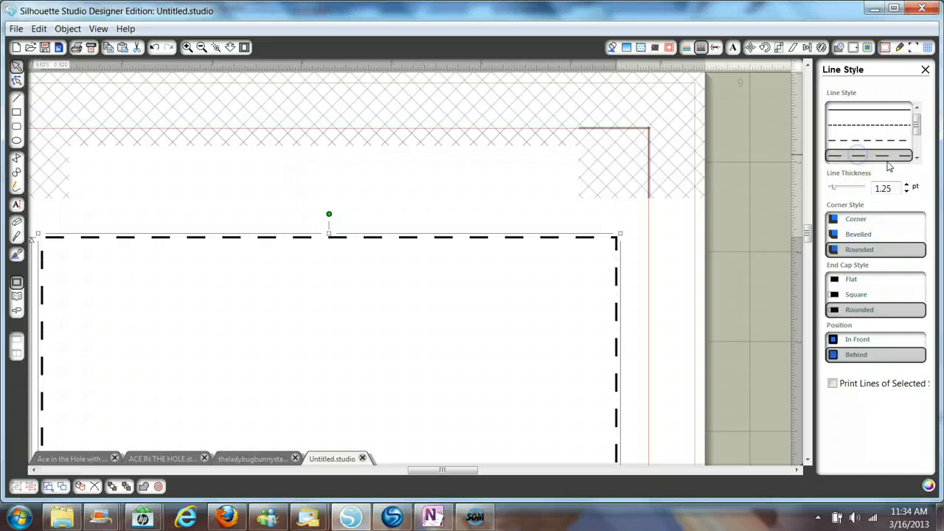
{"action": "left_click", "coordinate": [914, 158]}
{"action": "scroll", "coordinate": [916, 155], "scroll_direction": "down", "scroll_amount": 3}
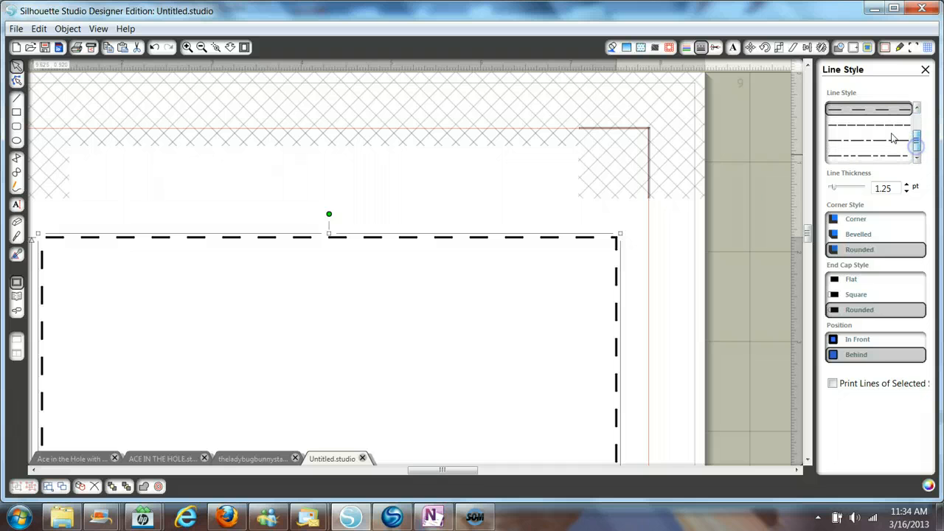
{"action": "left_click", "coordinate": [888, 127]}
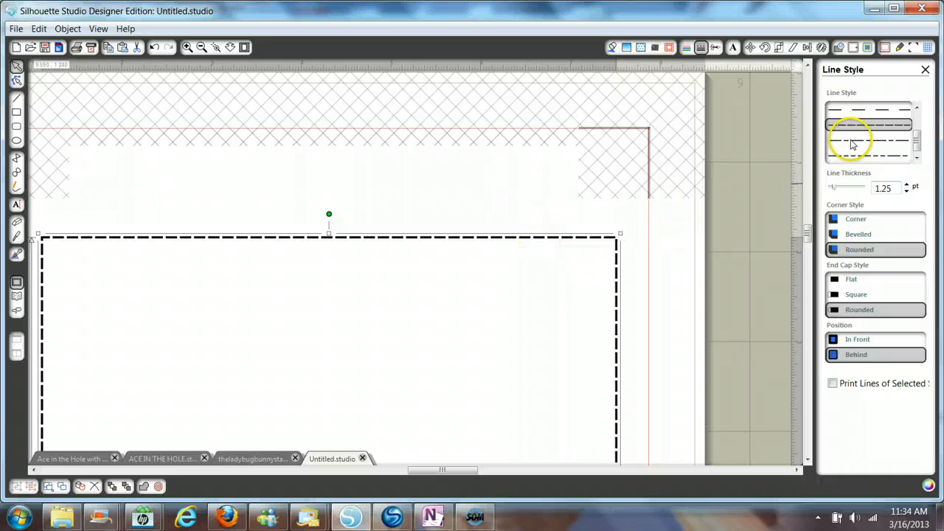
{"action": "left_click", "coordinate": [851, 140]}
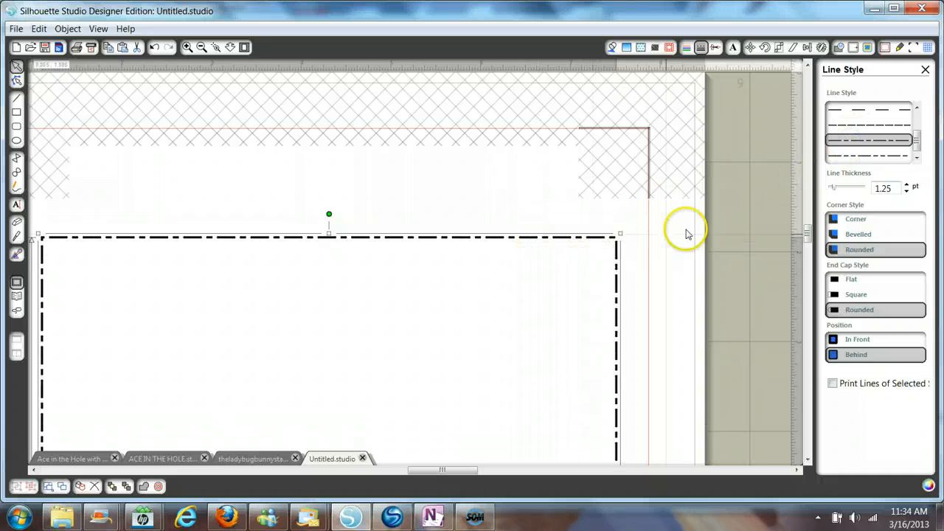
{"action": "left_click", "coordinate": [838, 156]}
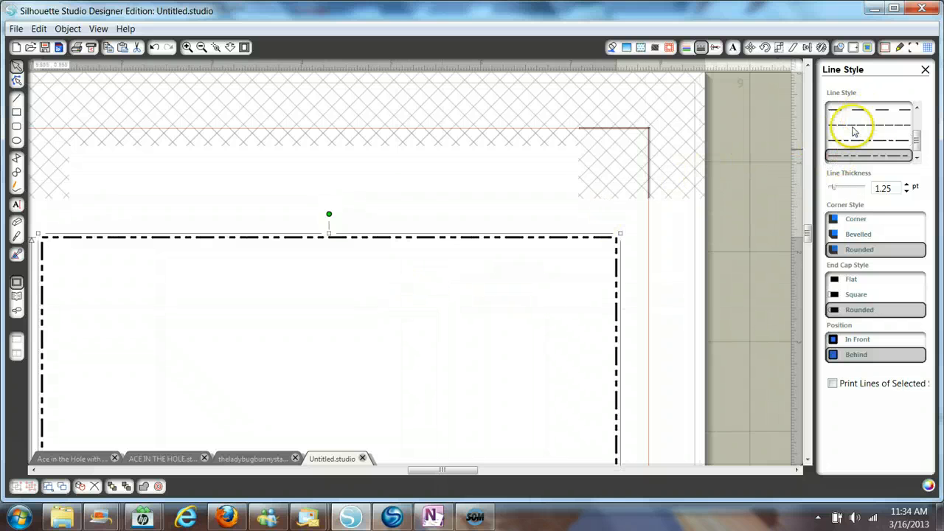
Step: Change the inner rectangle's line style to the short, evenly dashed line
{"action": "left_click", "coordinate": [853, 126]}
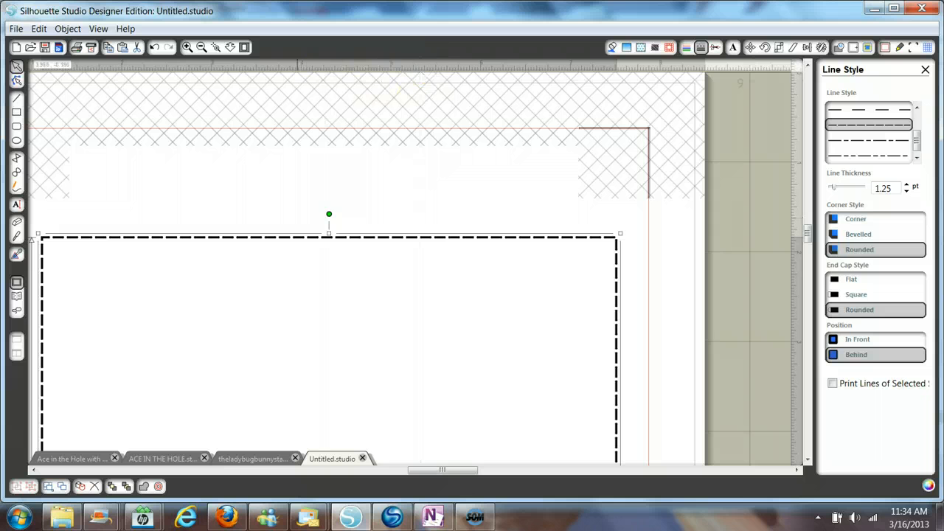
{"action": "left_click", "coordinate": [230, 47]}
{"action": "left_click_drag", "start_coordinate": [244, 205], "coordinate": [239, 87]}
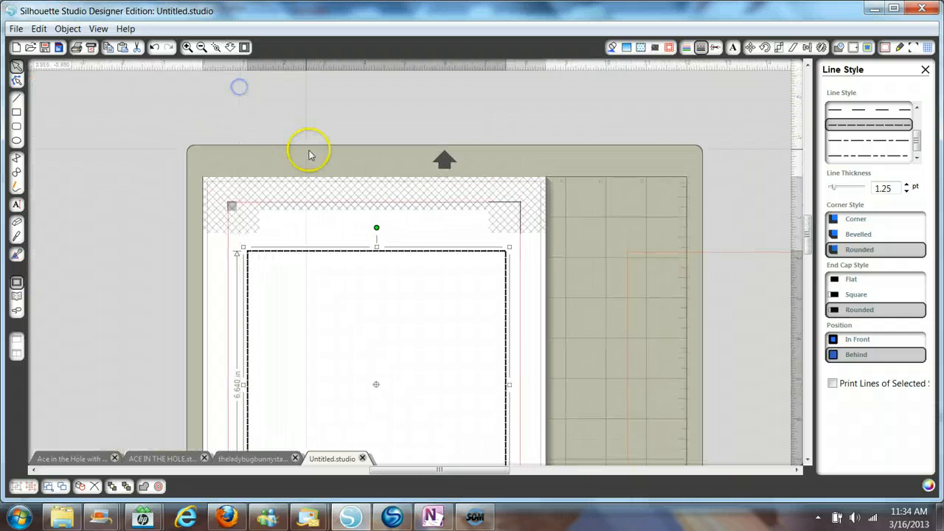
Step: Move the outer rectangle back onto the page so it surrounds the dashed inner rectangle
{"action": "left_click_drag", "start_coordinate": [807, 211], "coordinate": [801, 243]}
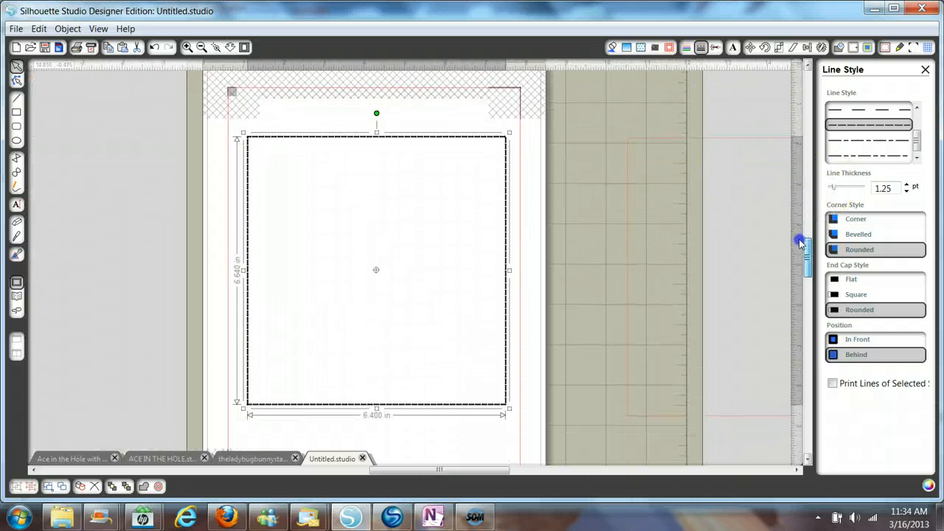
{"action": "left_click", "coordinate": [754, 139]}
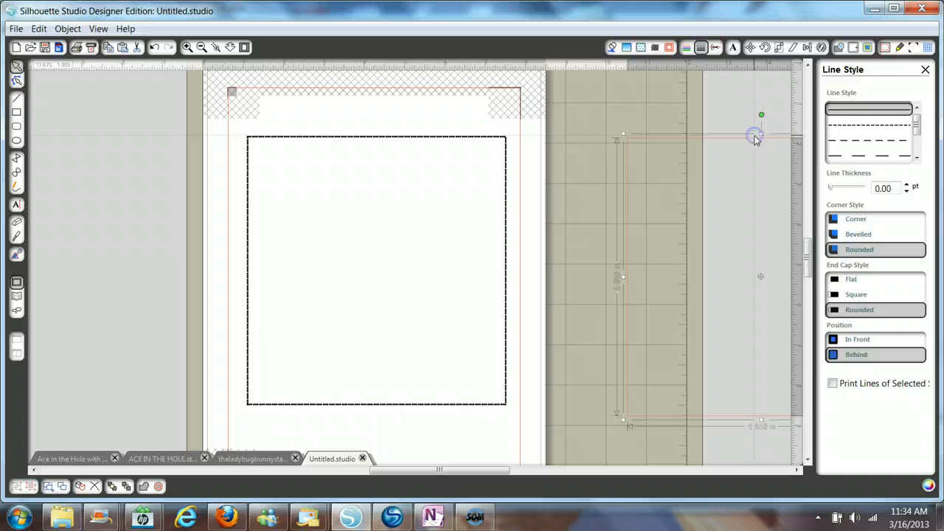
{"action": "left_click_drag", "start_coordinate": [755, 139], "coordinate": [369, 135]}
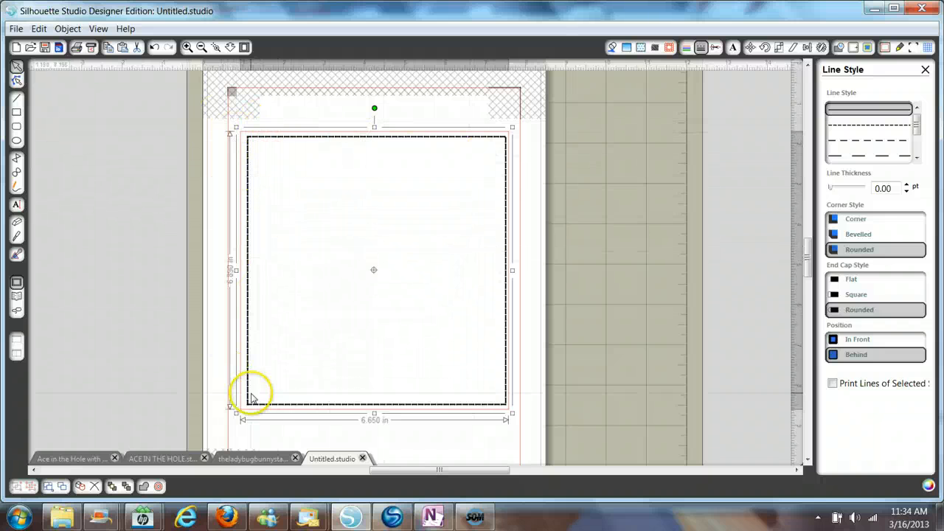
{"action": "left_click", "coordinate": [219, 326]}
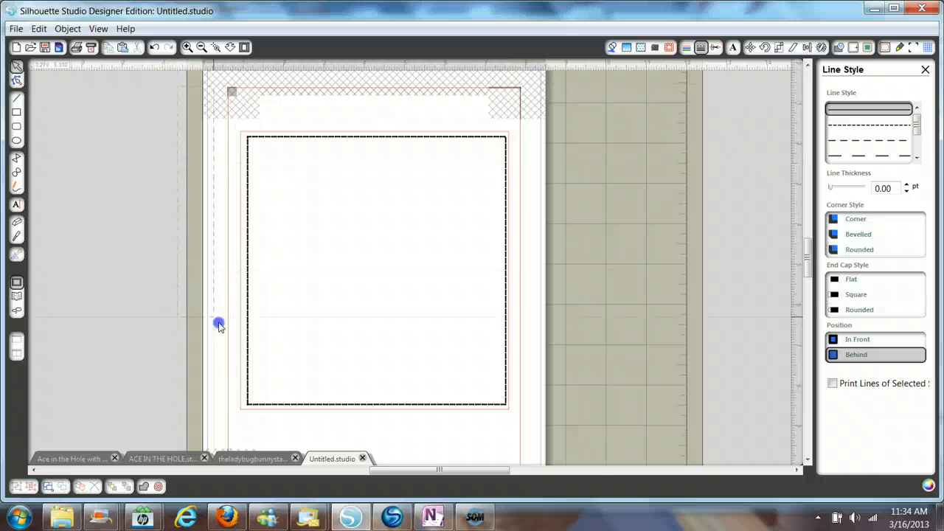
Step: Select both rectangles of the frame and align them to a common center
{"action": "left_click_drag", "start_coordinate": [219, 326], "coordinate": [591, 438]}
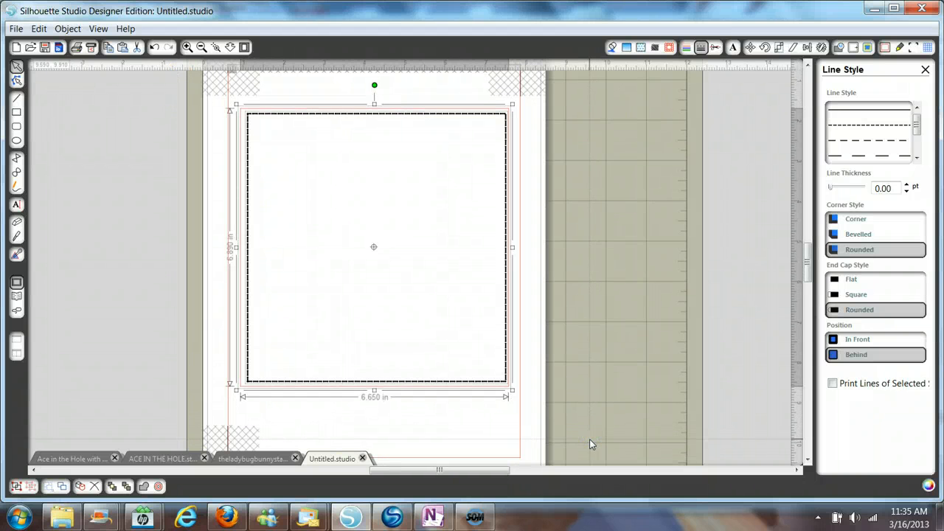
{"action": "left_click", "coordinate": [430, 435]}
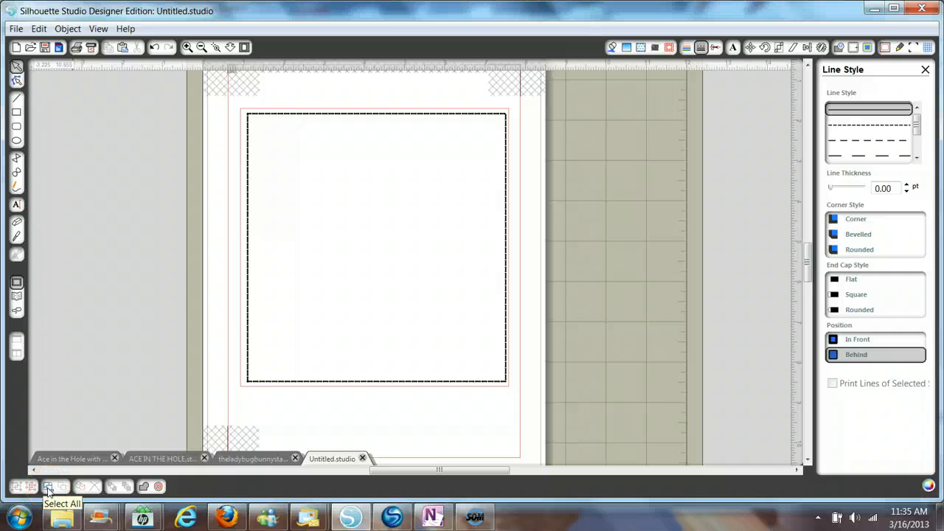
{"action": "left_click", "coordinate": [47, 487]}
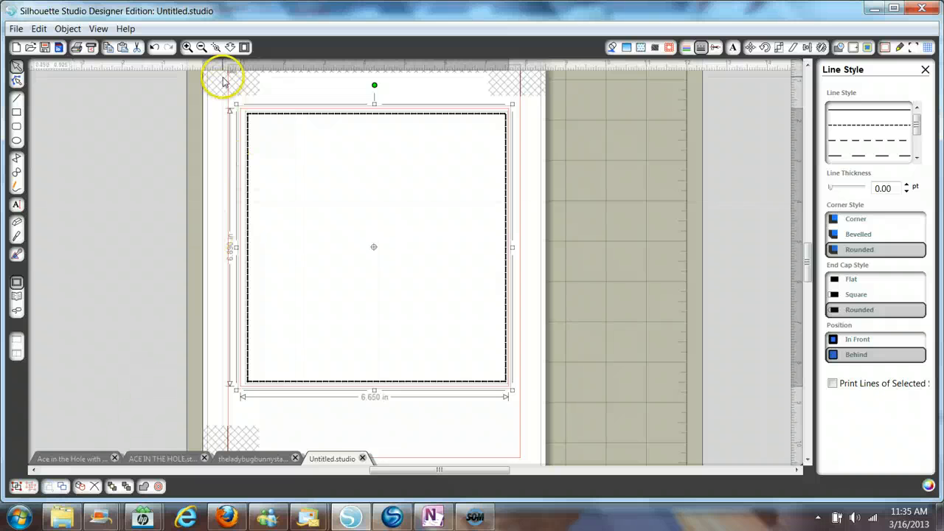
{"action": "left_click_drag", "start_coordinate": [226, 70], "coordinate": [254, 234]}
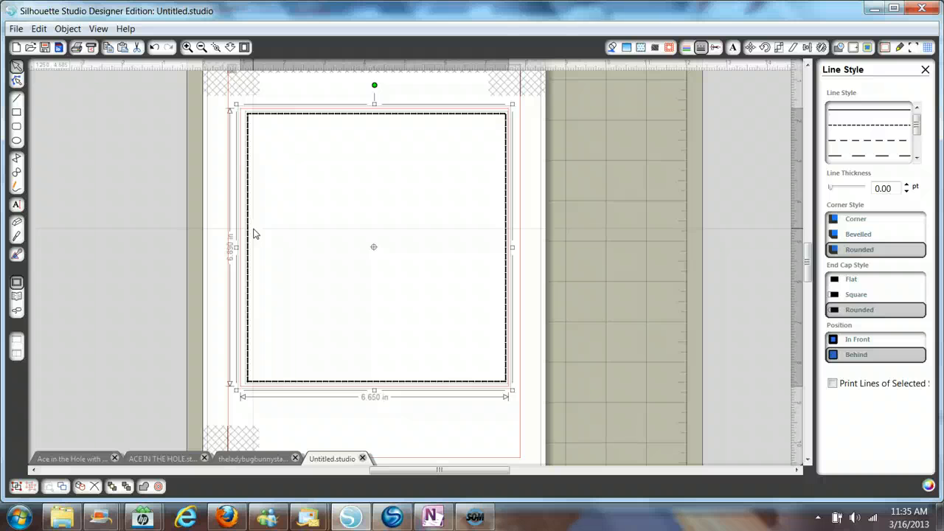
{"action": "left_click_drag", "start_coordinate": [254, 234], "coordinate": [602, 20]}
{"action": "left_click", "coordinate": [807, 48]}
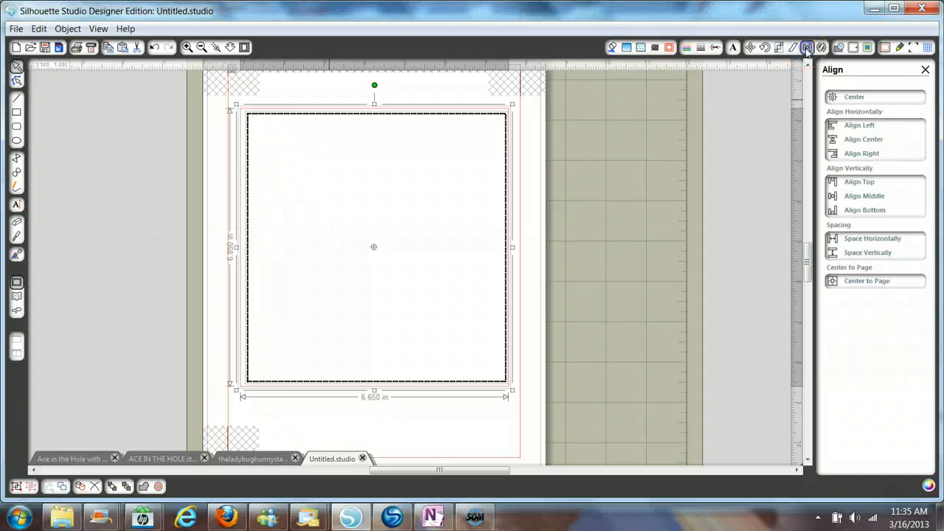
{"action": "left_click", "coordinate": [852, 97]}
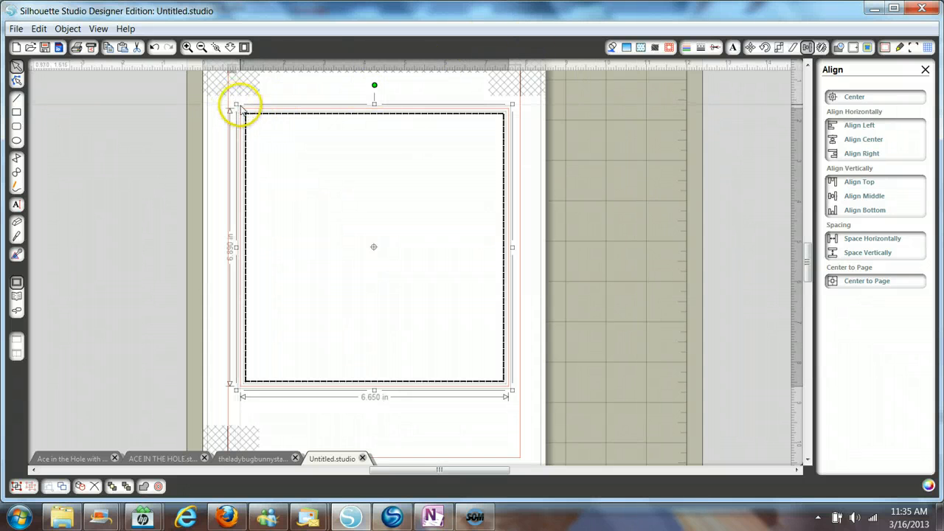
Step: Scale both rectangles down together to about 3.25 by 3.36 in and move them to the upper left part of the page
{"action": "left_click", "coordinate": [236, 103]}
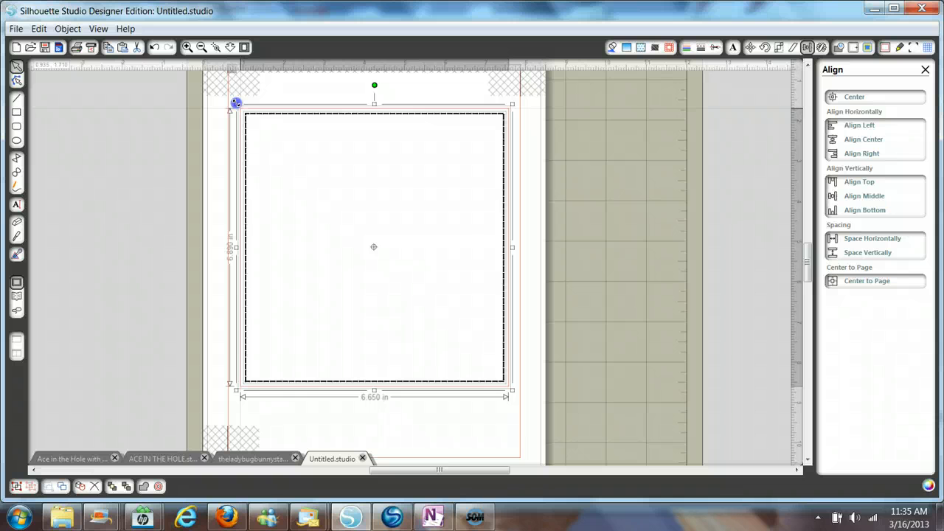
{"action": "left_click_drag", "start_coordinate": [236, 104], "coordinate": [375, 243]}
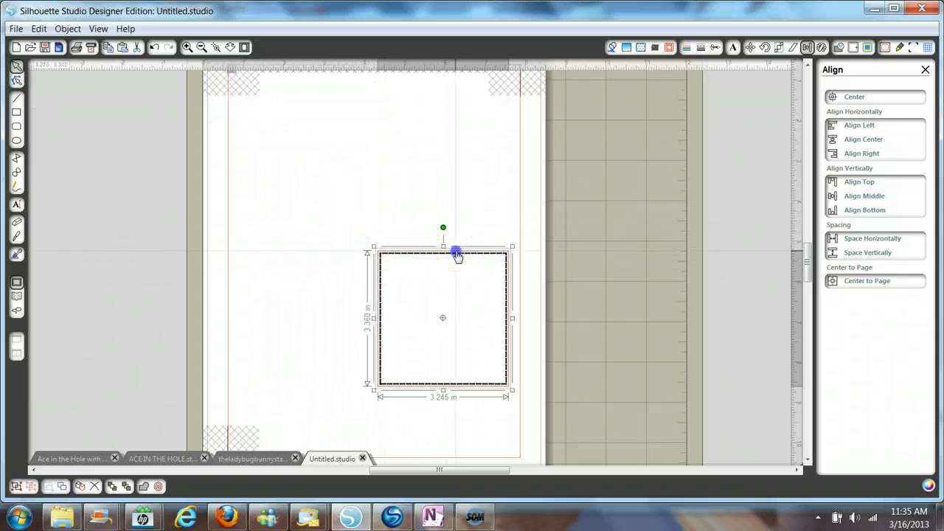
{"action": "left_click_drag", "start_coordinate": [455, 251], "coordinate": [347, 98]}
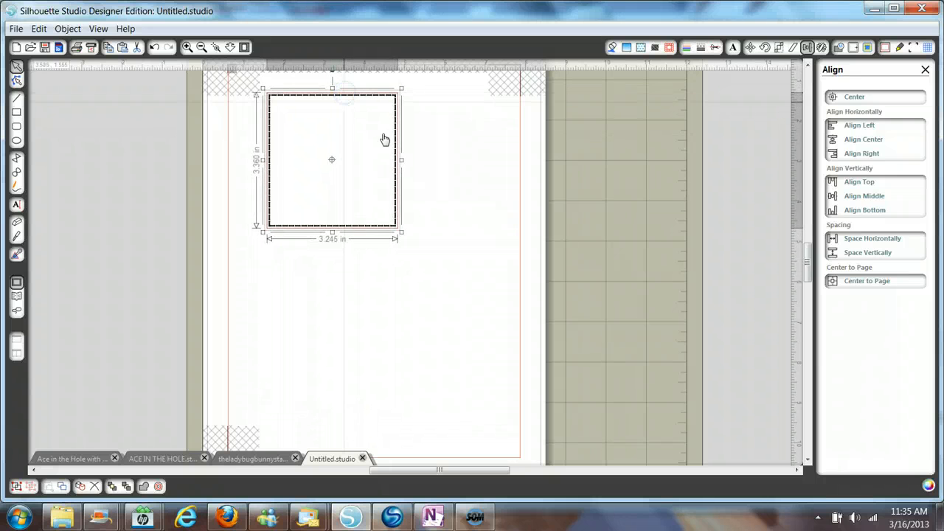
{"action": "left_click", "coordinate": [472, 205]}
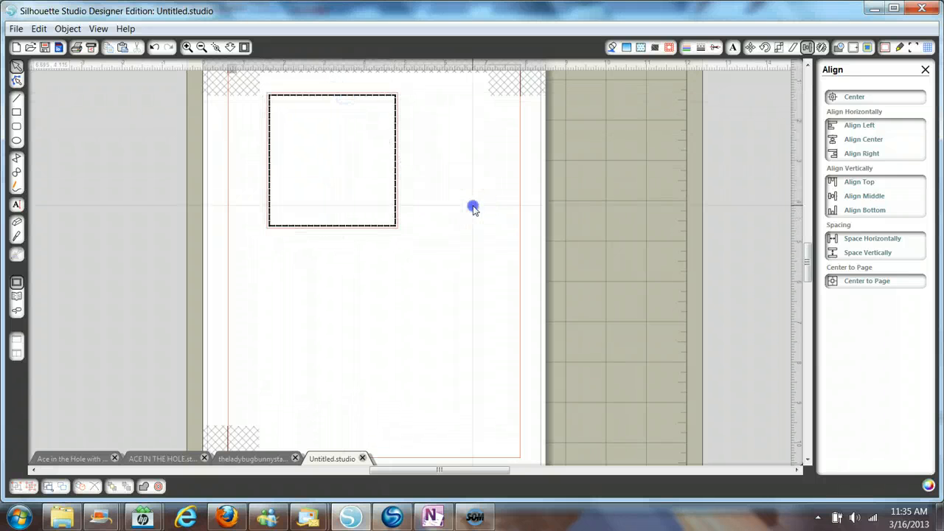
Step: Try a bright red fill on the outer rectangle, and fill it with the light salmon red shade
{"action": "left_click", "coordinate": [396, 229]}
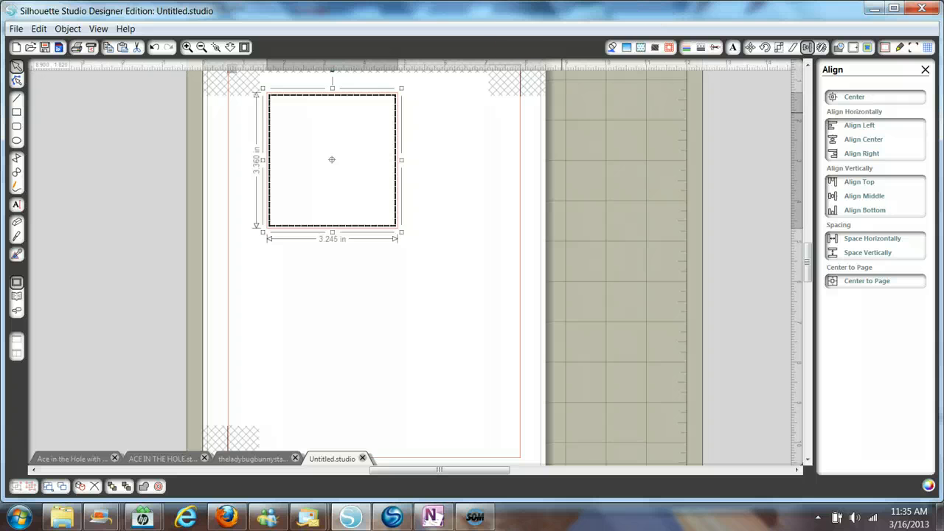
{"action": "left_click", "coordinate": [612, 47]}
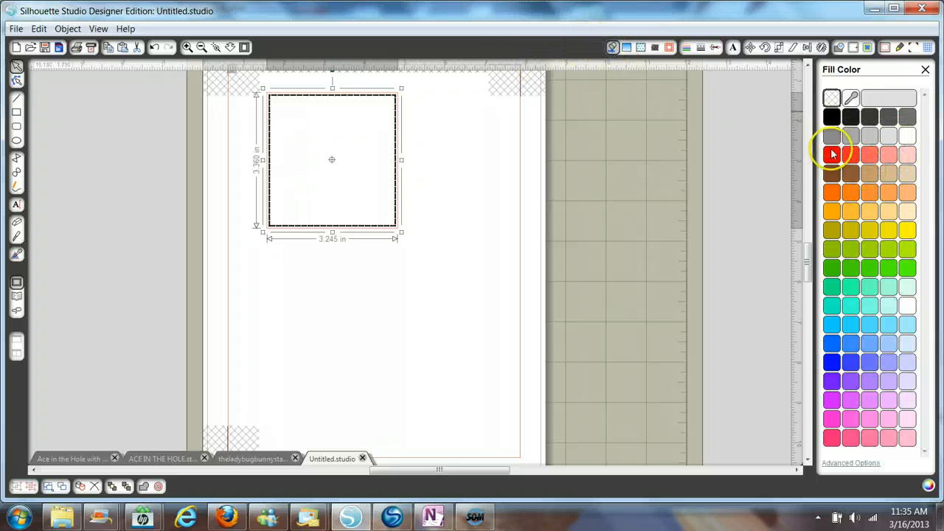
{"action": "left_click", "coordinate": [830, 155]}
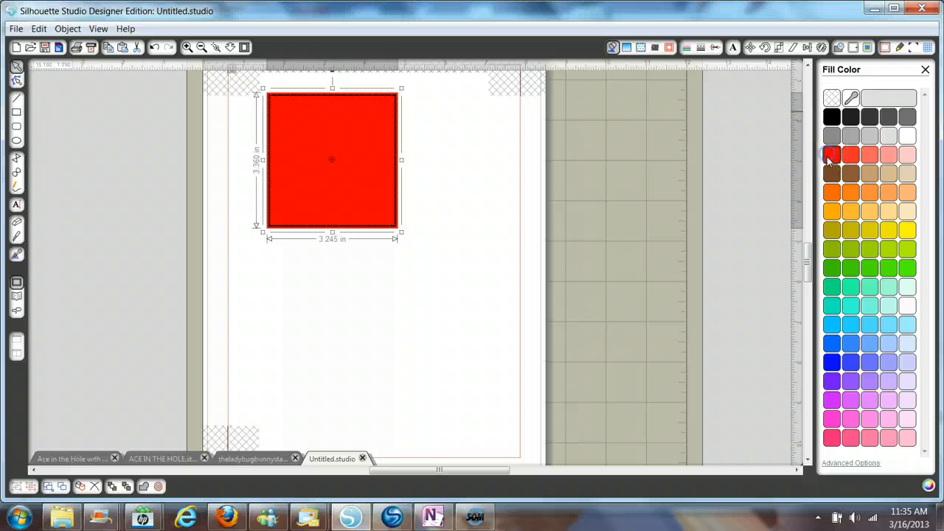
{"action": "left_click", "coordinate": [889, 155]}
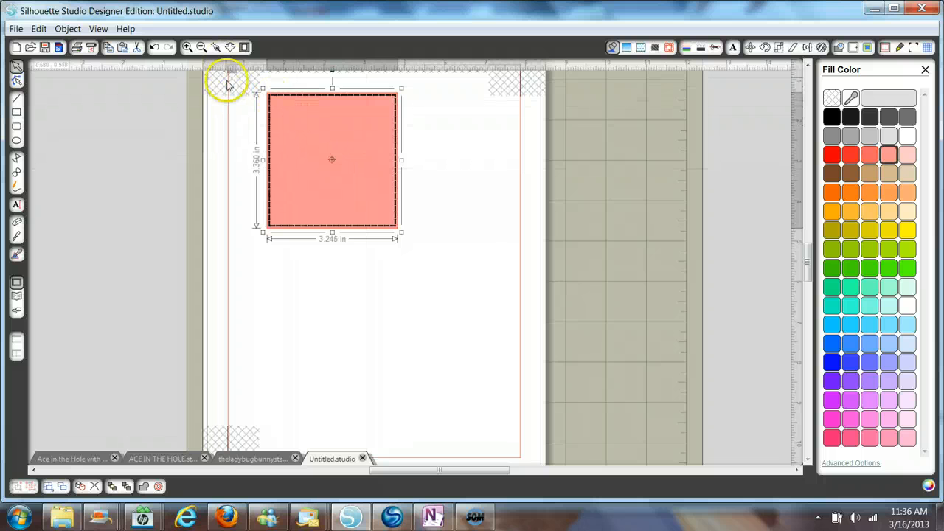
{"action": "left_click", "coordinate": [474, 194]}
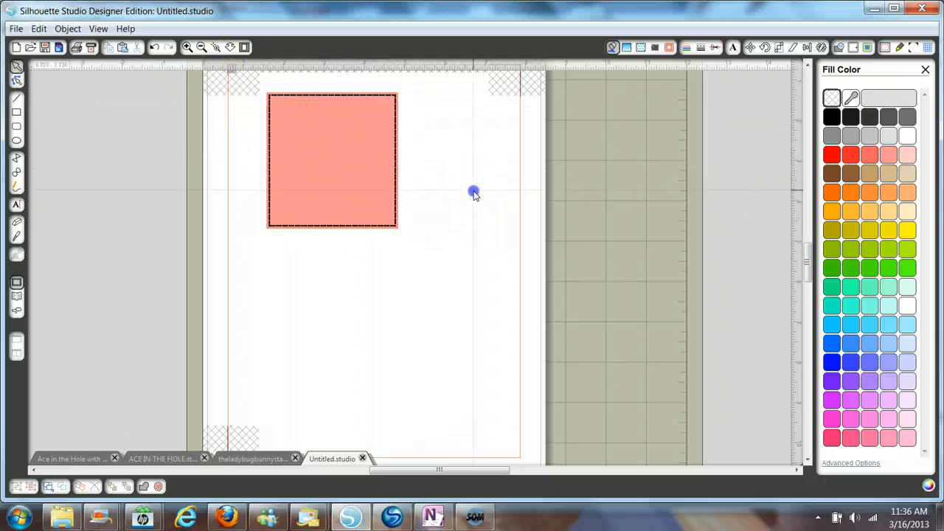
Step: Insert the scalloped shape named Oval from the library's Shapes and Nested folder
{"action": "left_click", "coordinate": [15, 297]}
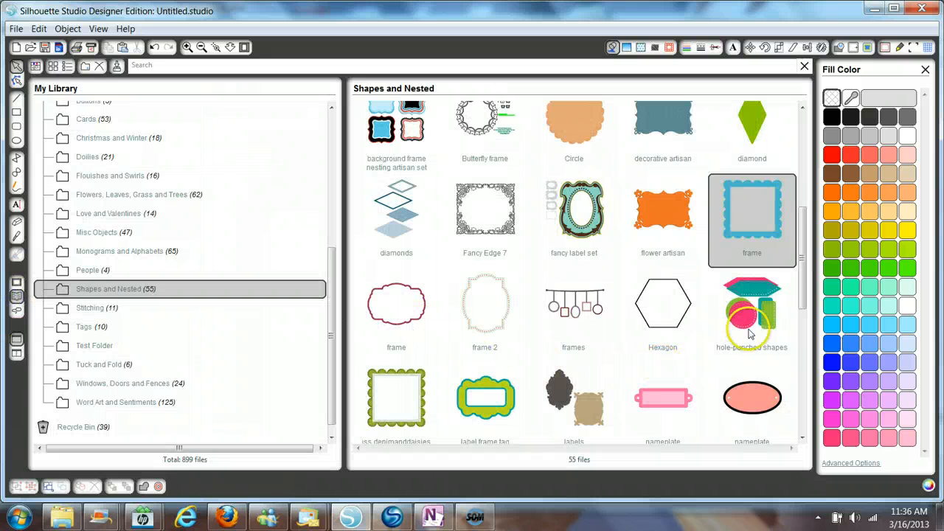
{"action": "left_click", "coordinate": [794, 322]}
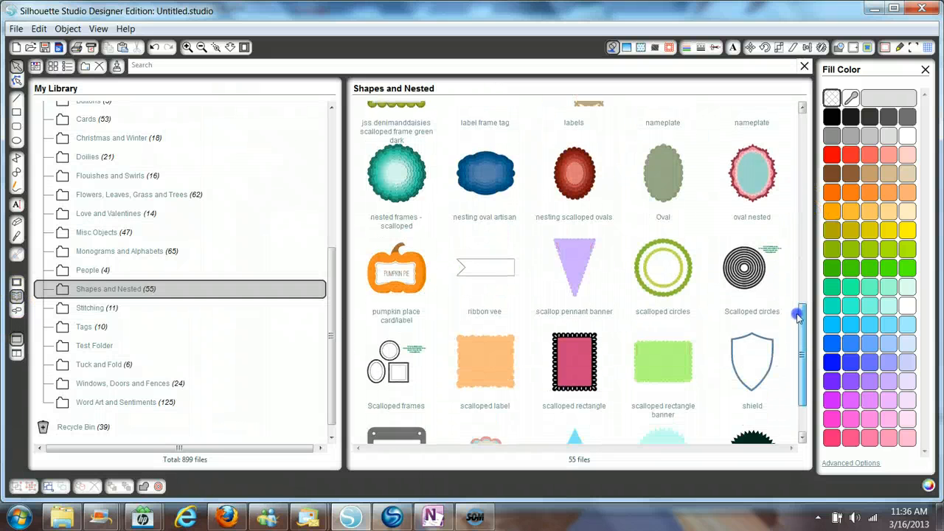
{"action": "double_click", "coordinate": [657, 173]}
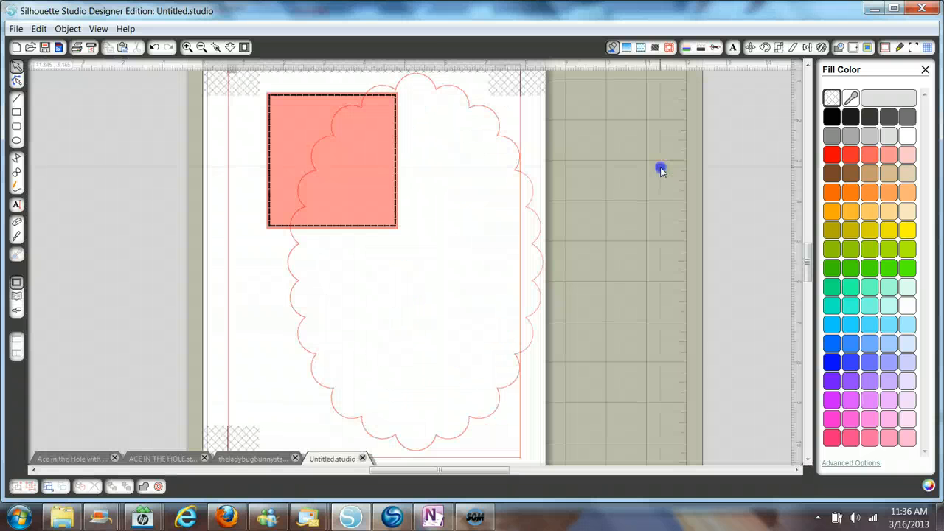
Step: Move the salmon rectangle frame off the page to the right and shift the scalloped oval left inside the page's cut border
{"action": "left_click", "coordinate": [506, 141]}
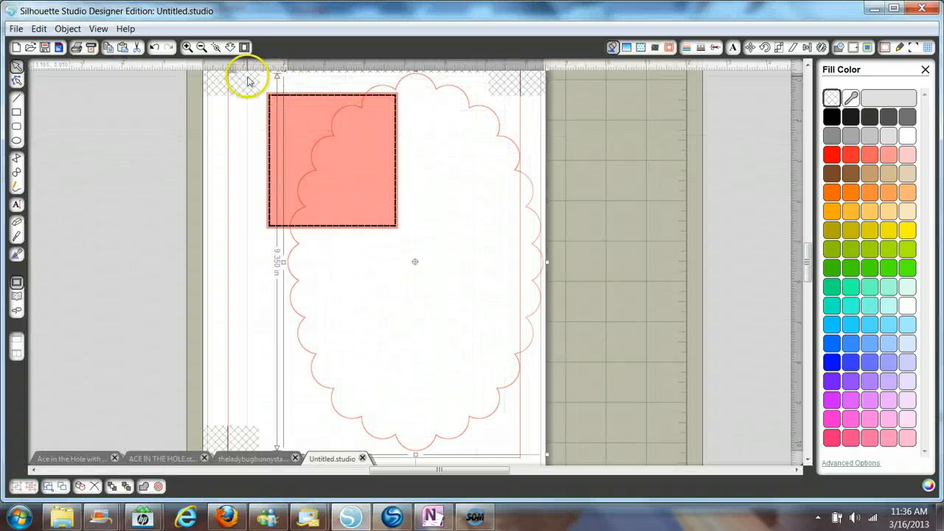
{"action": "left_click_drag", "start_coordinate": [247, 76], "coordinate": [431, 249]}
{"action": "left_click_drag", "start_coordinate": [395, 187], "coordinate": [756, 157]}
{"action": "left_click_drag", "start_coordinate": [498, 139], "coordinate": [443, 147]}
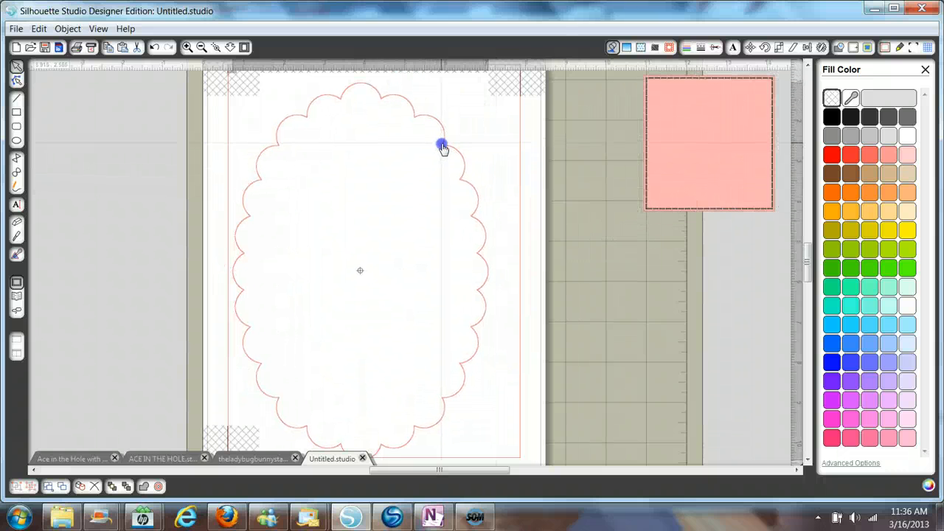
Step: Apply an internal offset of 0.125 in with round corners to the scalloped oval
{"action": "left_click", "coordinate": [853, 47]}
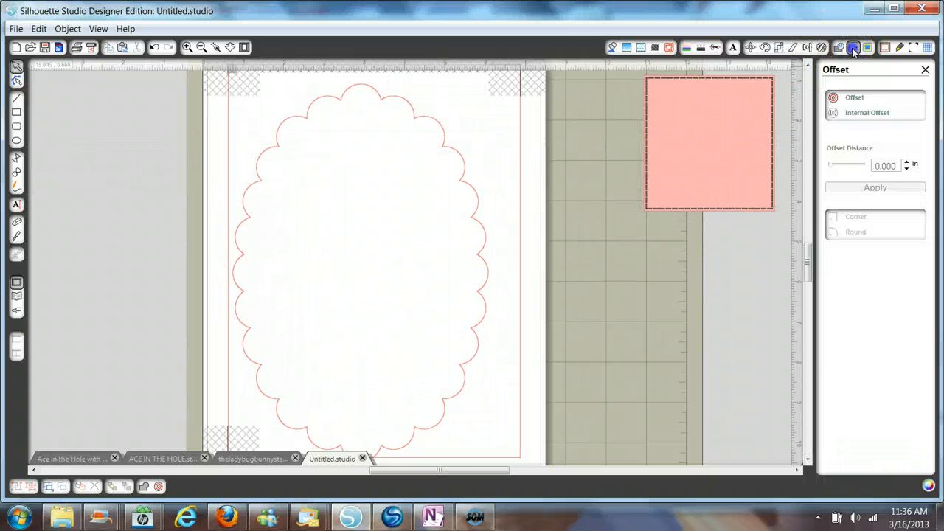
{"action": "left_click", "coordinate": [434, 121]}
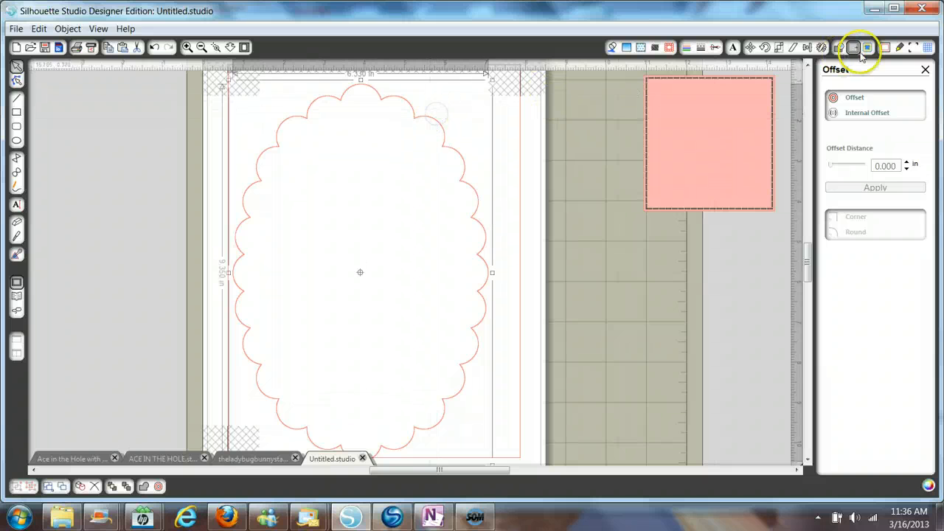
{"action": "left_click", "coordinate": [862, 114]}
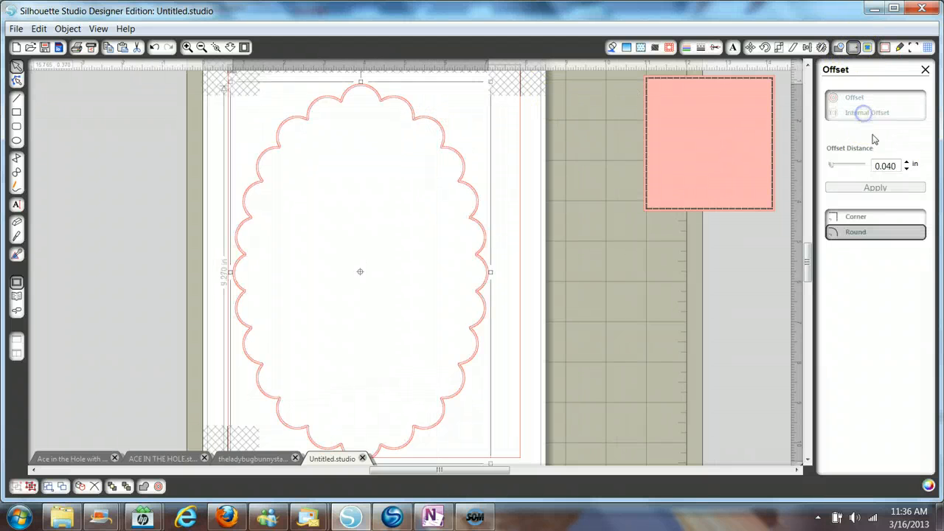
{"action": "left_click", "coordinate": [908, 163]}
{"action": "left_click", "coordinate": [908, 163]}
{"action": "left_click", "coordinate": [907, 163]}
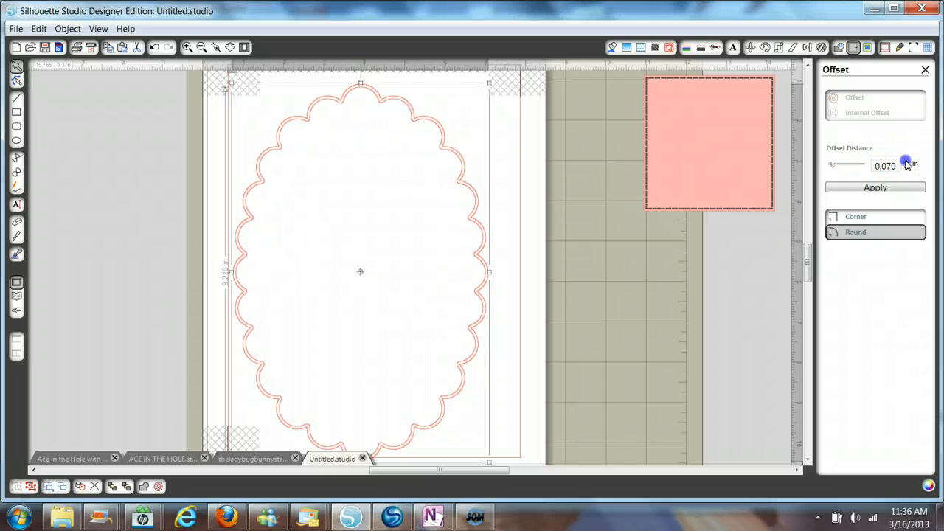
{"action": "left_click", "coordinate": [908, 163]}
{"action": "left_click", "coordinate": [908, 163]}
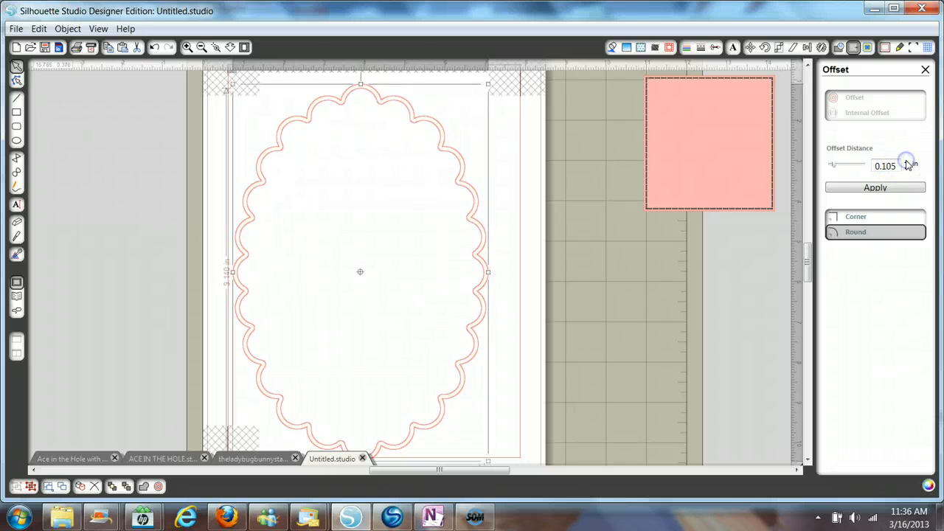
{"action": "left_click", "coordinate": [908, 163]}
{"action": "left_click", "coordinate": [908, 163]}
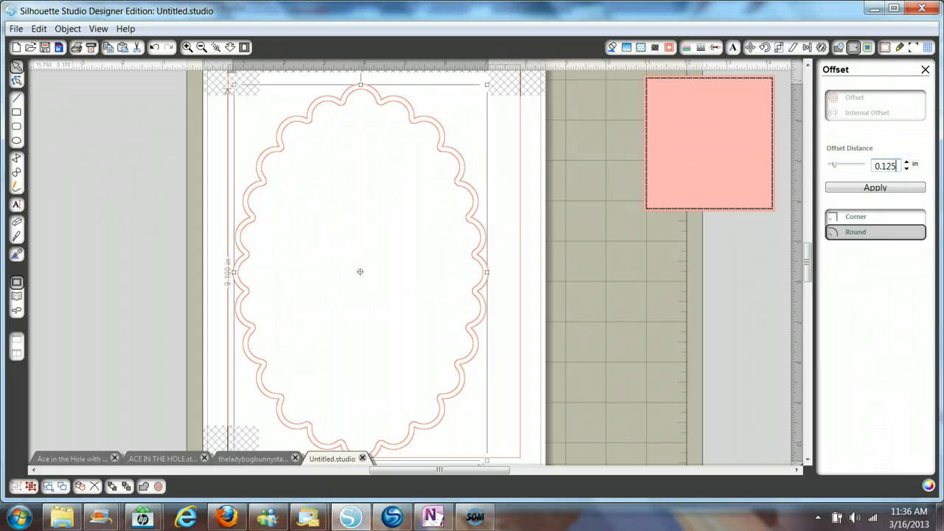
{"action": "left_click", "coordinate": [880, 189]}
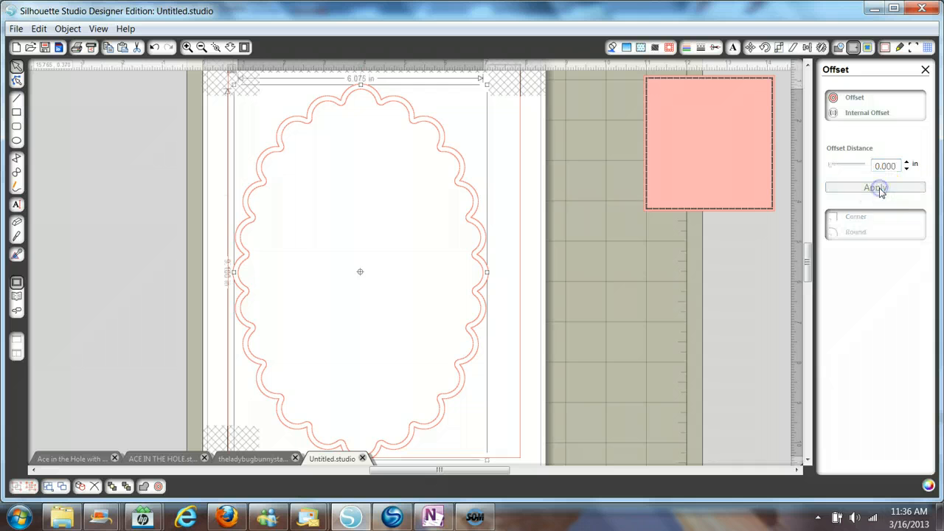
Step: Select the inner offset line of the scalloped oval and set its cut style to No Cut
{"action": "left_click", "coordinate": [507, 158]}
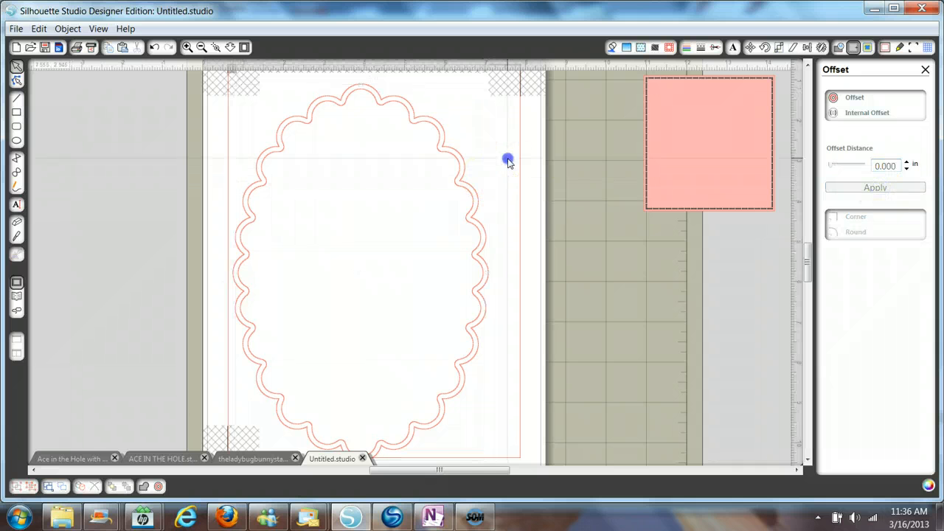
{"action": "left_click", "coordinate": [413, 126]}
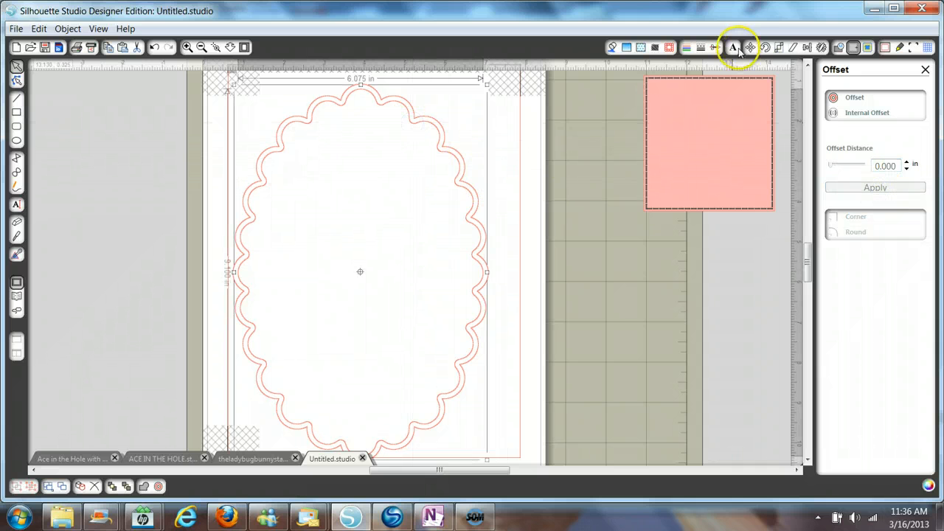
{"action": "left_click", "coordinate": [714, 48]}
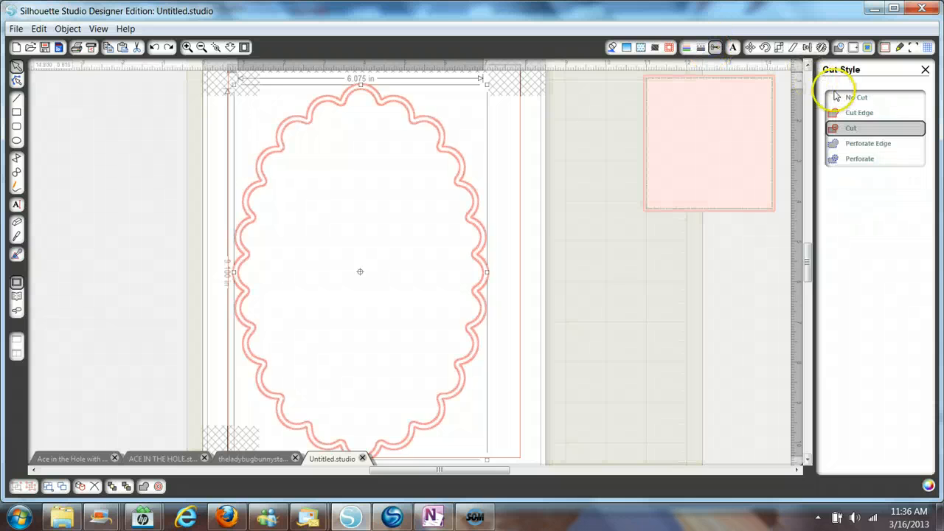
{"action": "left_click", "coordinate": [838, 94]}
Step: Give the inner scalloped oval a 1.5 pt short-dashed line and color the line bright blue
{"action": "left_click", "coordinate": [701, 47]}
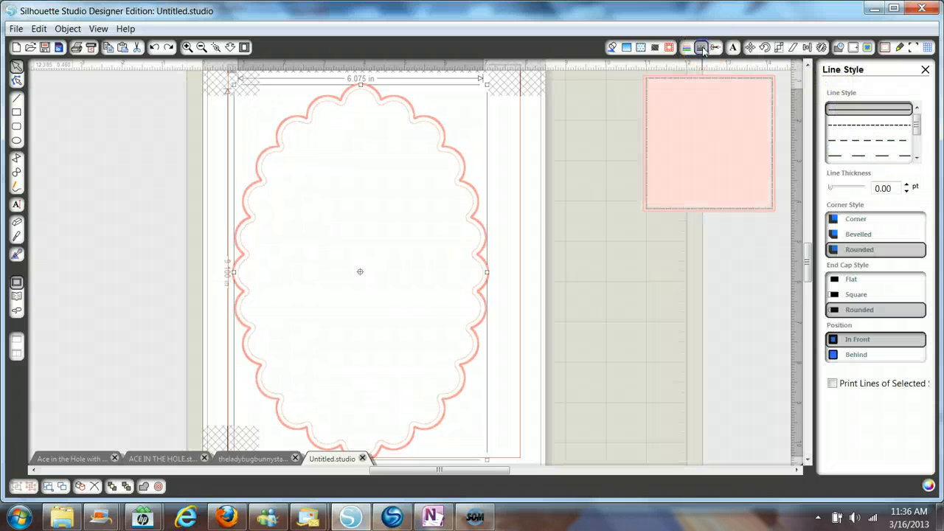
{"action": "left_click_drag", "start_coordinate": [894, 189], "coordinate": [876, 189]}
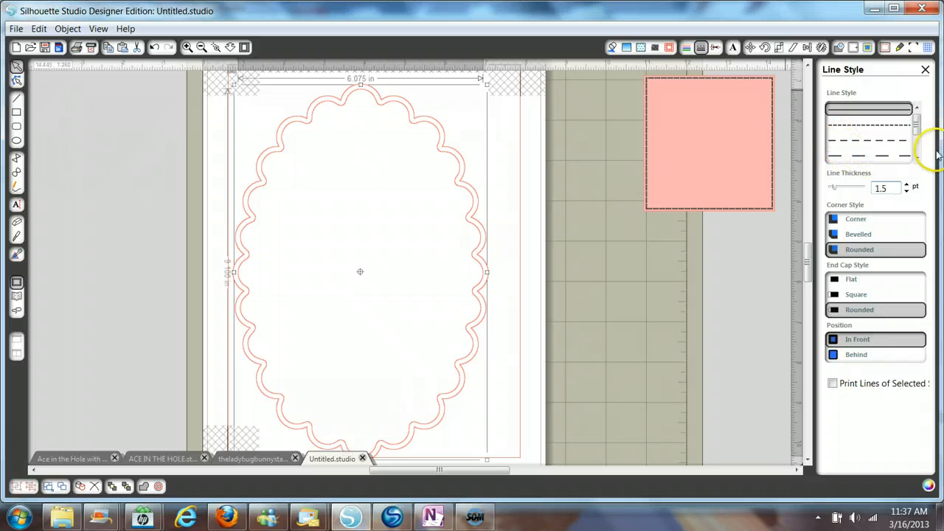
{"action": "mouse_move", "coordinate": [917, 130]}
{"action": "left_mouse_down"}
{"action": "mouse_move", "coordinate": [917, 141]}
{"action": "mouse_move", "coordinate": [918, 132]}
{"action": "left_mouse_up"}
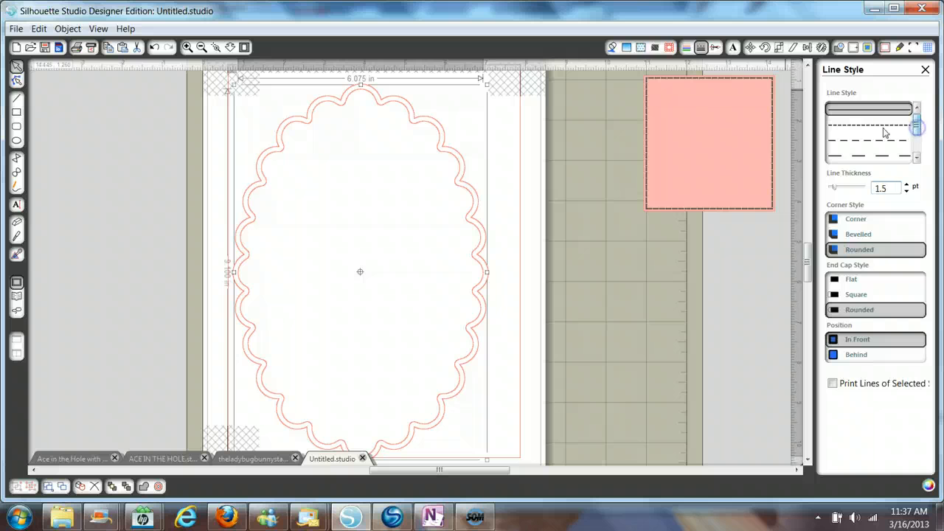
{"action": "left_click", "coordinate": [884, 130]}
{"action": "left_click", "coordinate": [685, 48]}
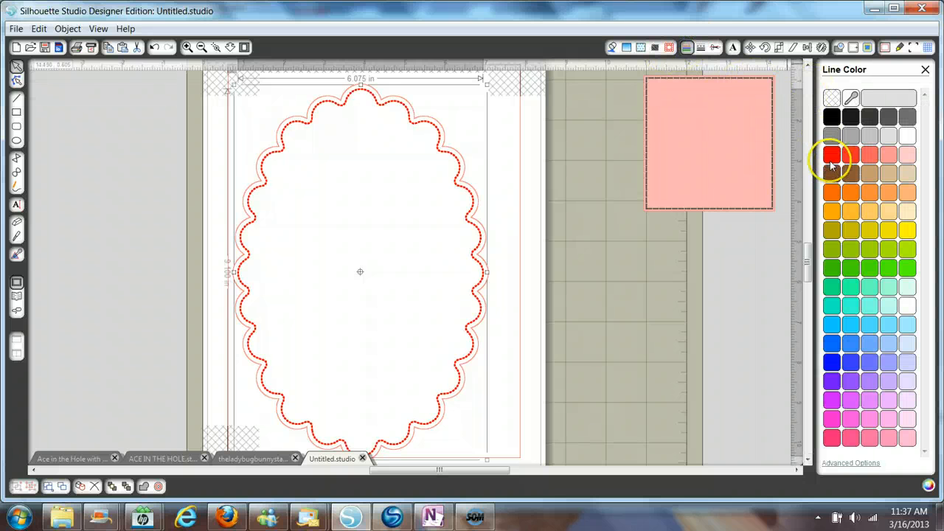
{"action": "left_click", "coordinate": [831, 362]}
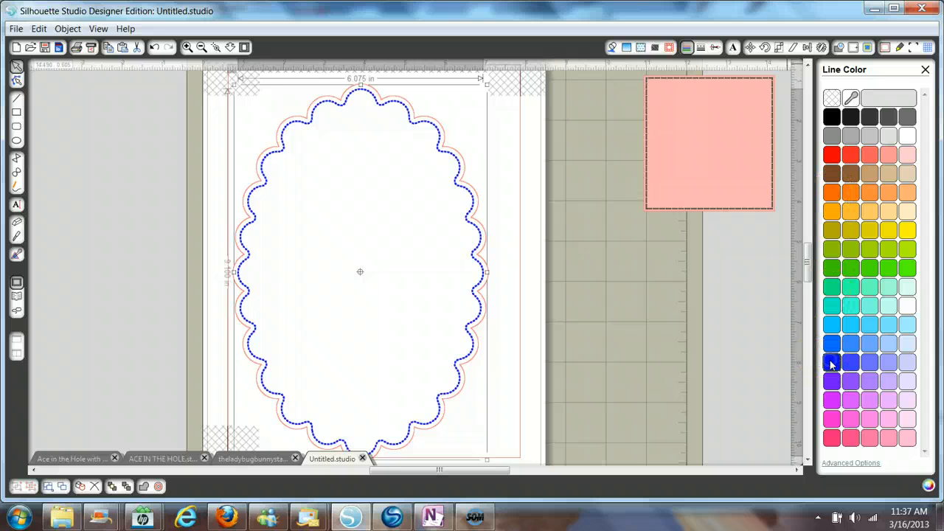
Step: Try a pale pink line color on the dashed inner scalloped oval
{"action": "left_click", "coordinate": [500, 154]}
{"action": "left_click", "coordinate": [463, 171]}
{"action": "left_click", "coordinate": [908, 418]}
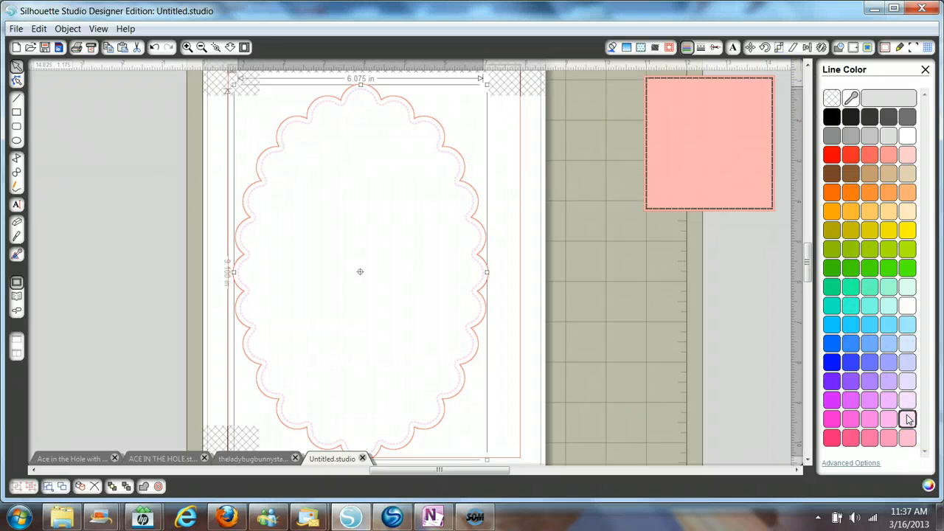
{"action": "left_click", "coordinate": [530, 349]}
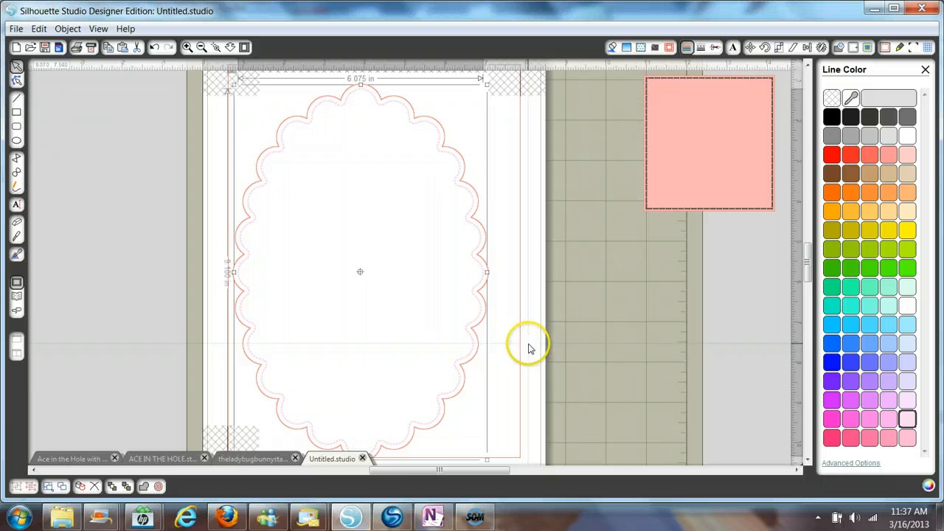
Step: Color the outer scalloped oval's line bright blue and fill the shape with light purple
{"action": "left_click", "coordinate": [486, 291]}
{"action": "left_click", "coordinate": [832, 363]}
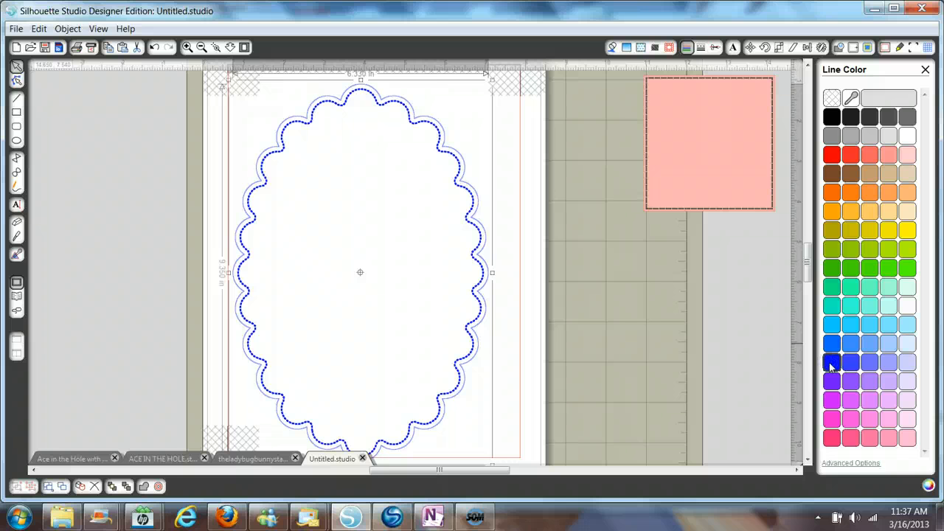
{"action": "left_click", "coordinate": [612, 47]}
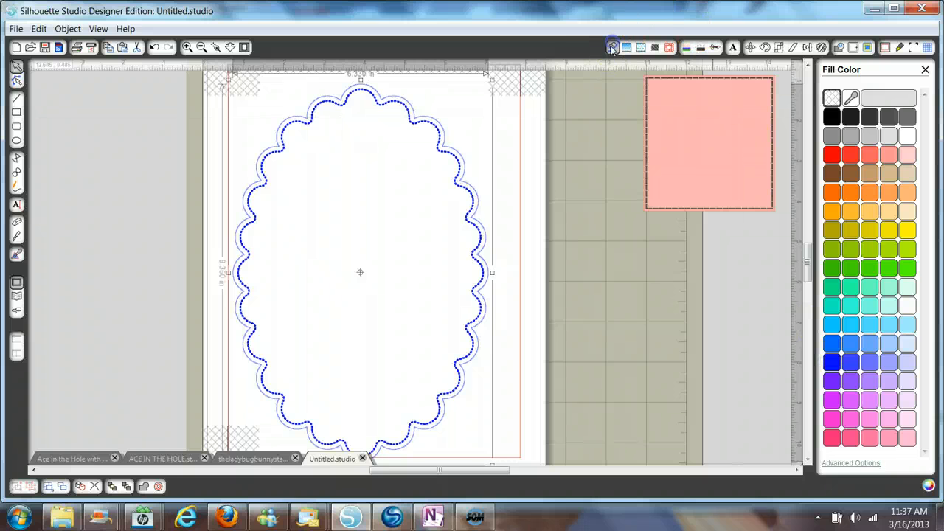
{"action": "left_click", "coordinate": [832, 399]}
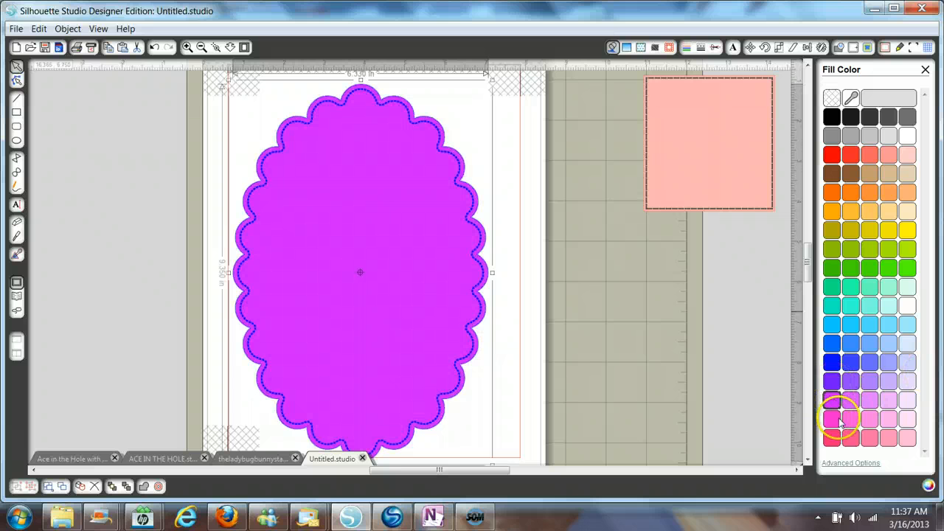
{"action": "left_click", "coordinate": [888, 401]}
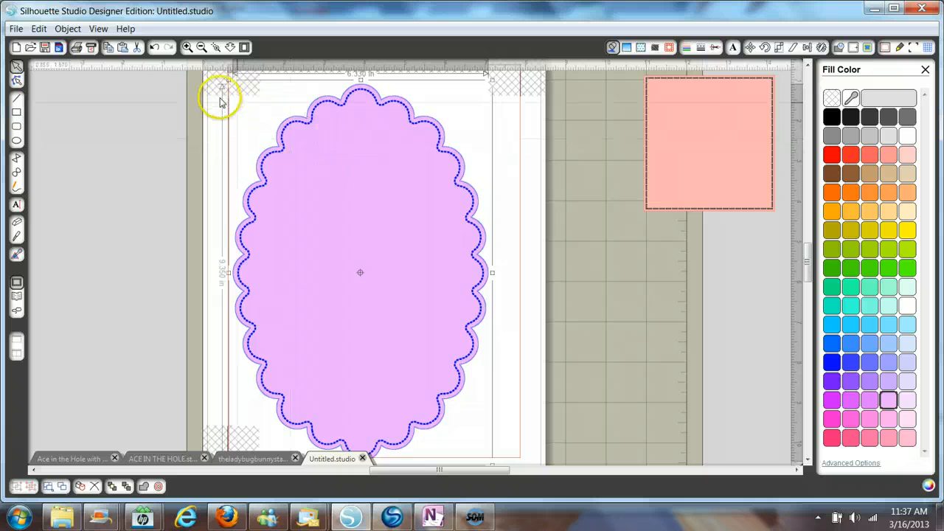
Step: Select both scalloped ovals together and scale them proportionally down to about 2.7 in wide
{"action": "left_click", "coordinate": [177, 276]}
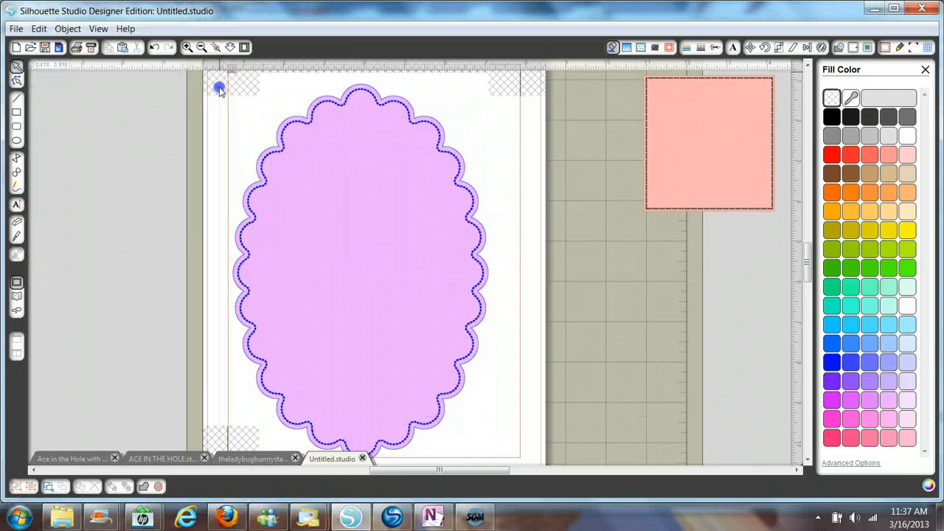
{"action": "left_click_drag", "start_coordinate": [219, 89], "coordinate": [606, 396]}
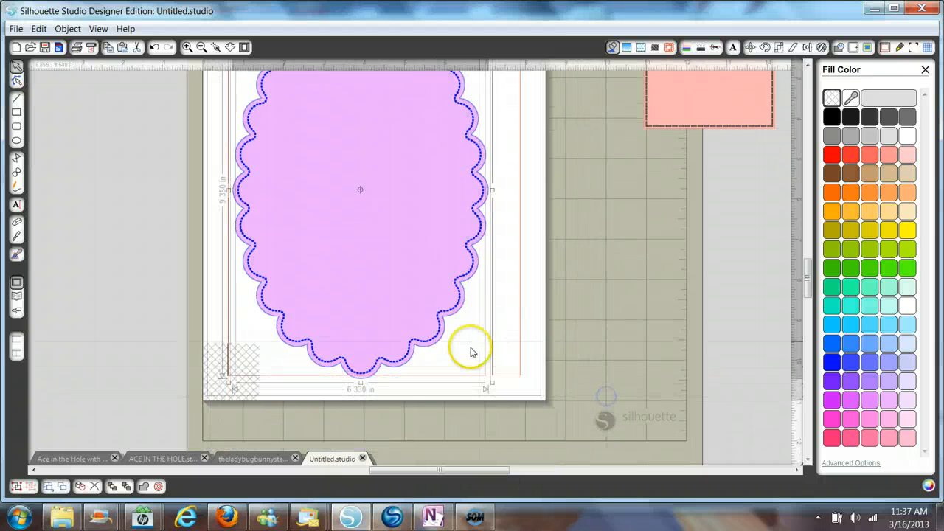
{"action": "left_click_drag", "start_coordinate": [492, 383], "coordinate": [362, 152]}
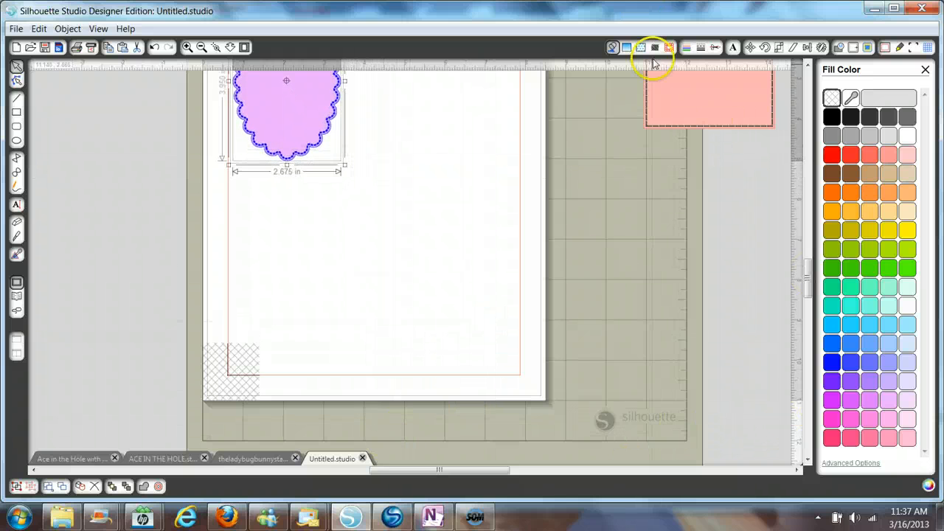
Step: Move the whole salmon rectangle frame back onto the page, to the right of the purple scalloped oval
{"action": "left_click_drag", "start_coordinate": [807, 276], "coordinate": [805, 230]}
{"action": "left_click_drag", "start_coordinate": [625, 173], "coordinate": [803, 360]}
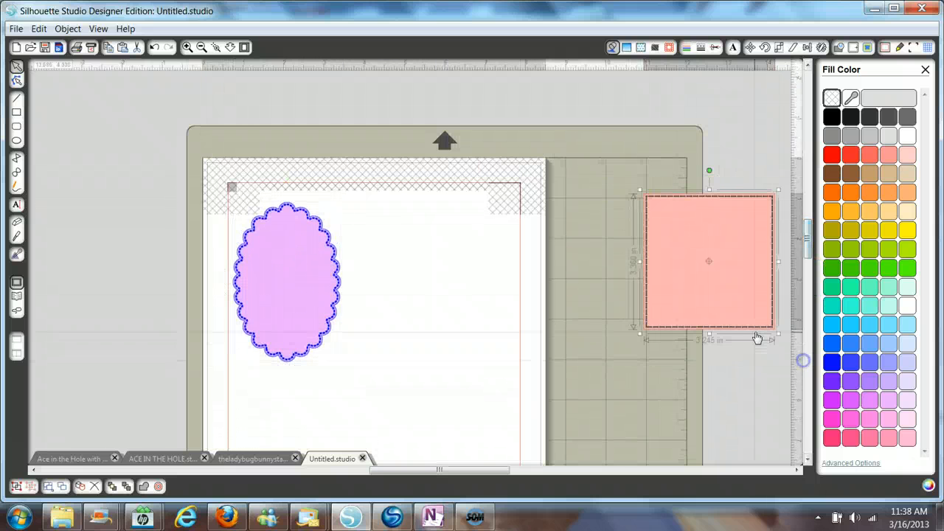
{"action": "left_click_drag", "start_coordinate": [757, 329], "coordinate": [480, 347]}
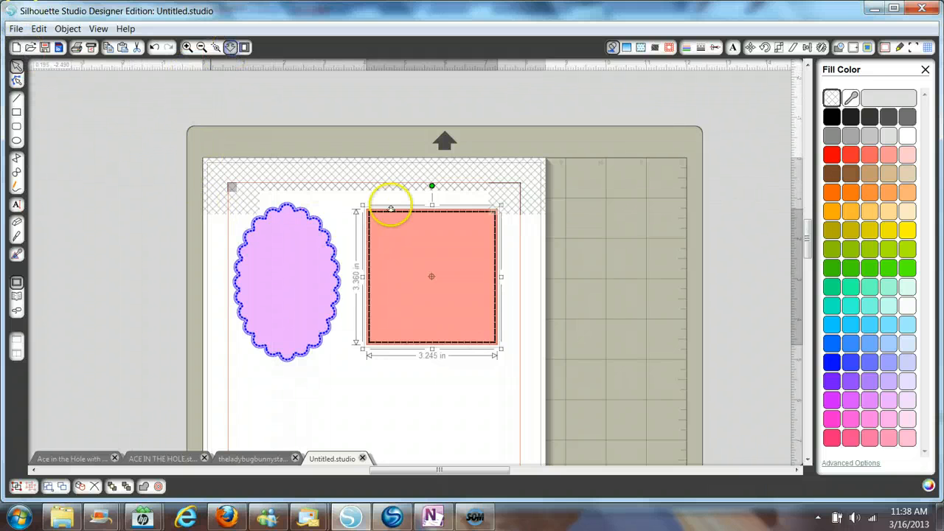
Step: Apply an internal offset of 0.125 in with round corners to the dashed inner line of the salmon rectangle
{"action": "left_click_drag", "start_coordinate": [413, 196], "coordinate": [432, 366]}
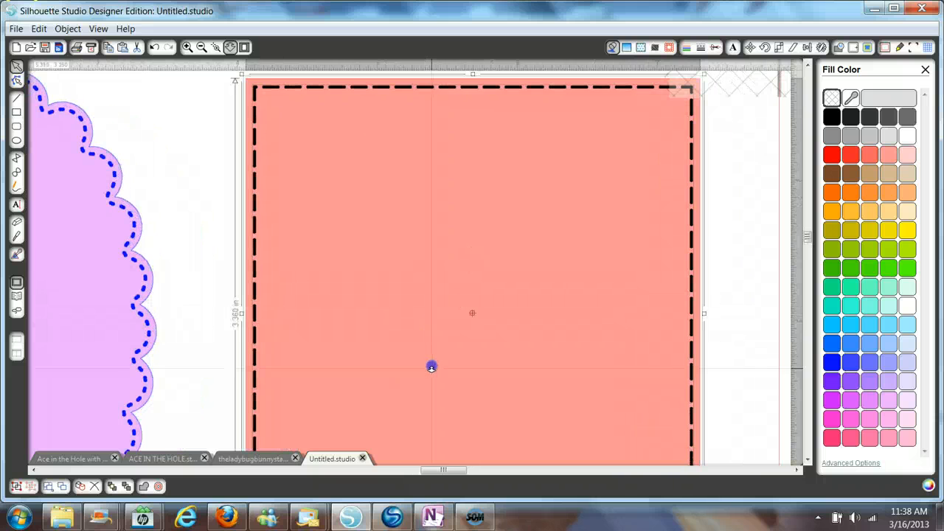
{"action": "left_click", "coordinate": [747, 213]}
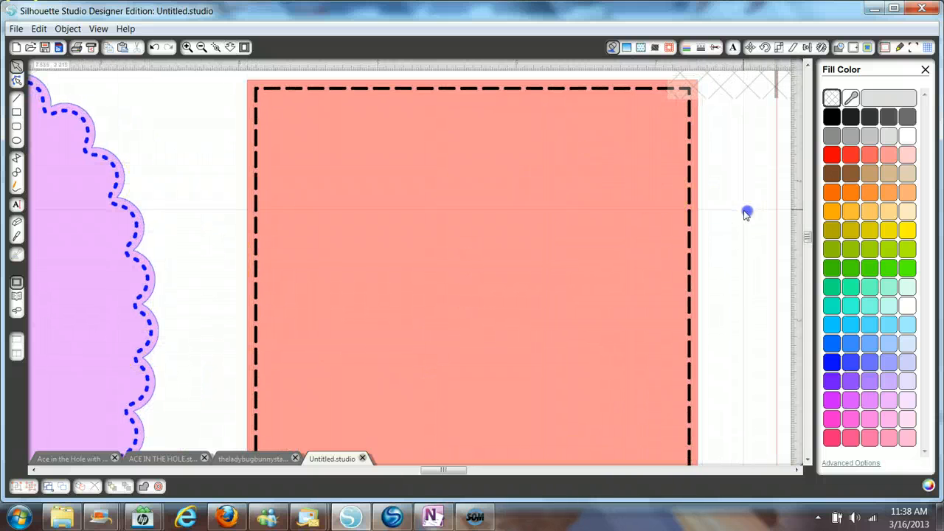
{"action": "left_click", "coordinate": [615, 92]}
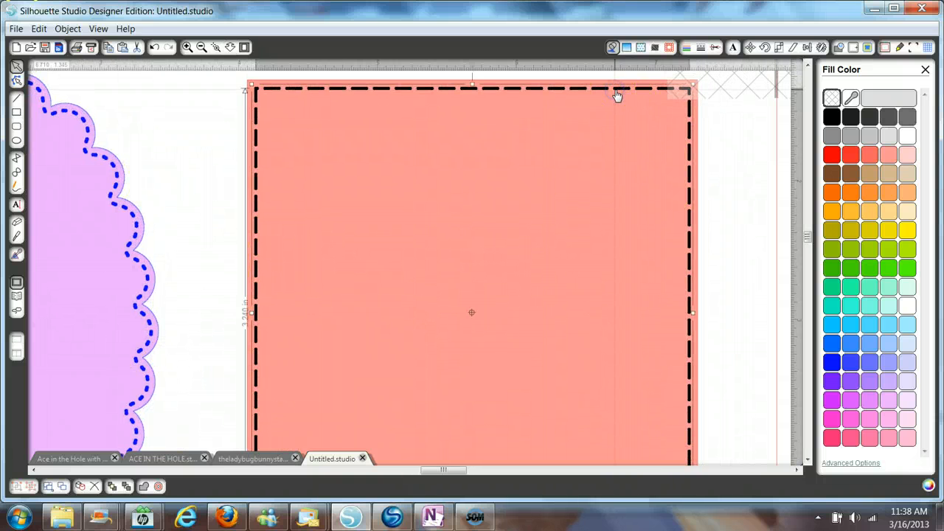
{"action": "left_click", "coordinate": [853, 48]}
{"action": "left_click", "coordinate": [863, 112]}
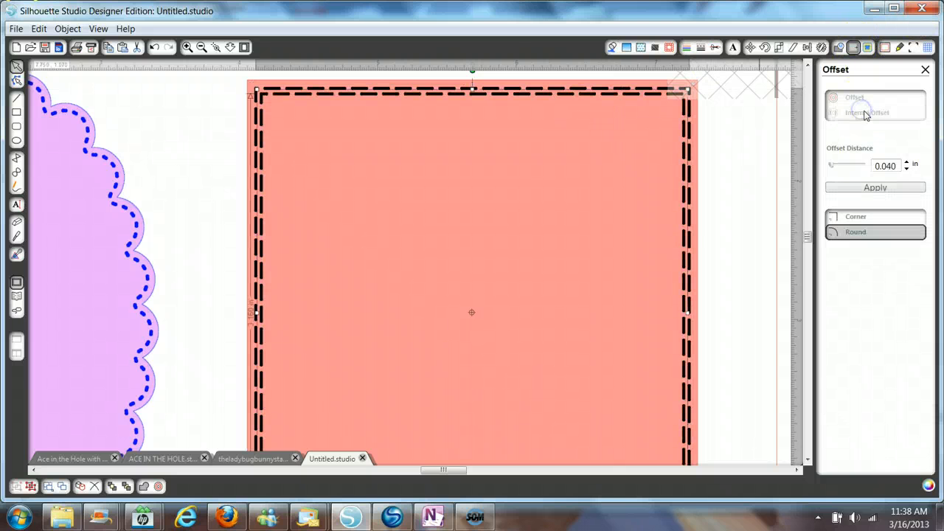
{"action": "left_click", "coordinate": [907, 163]}
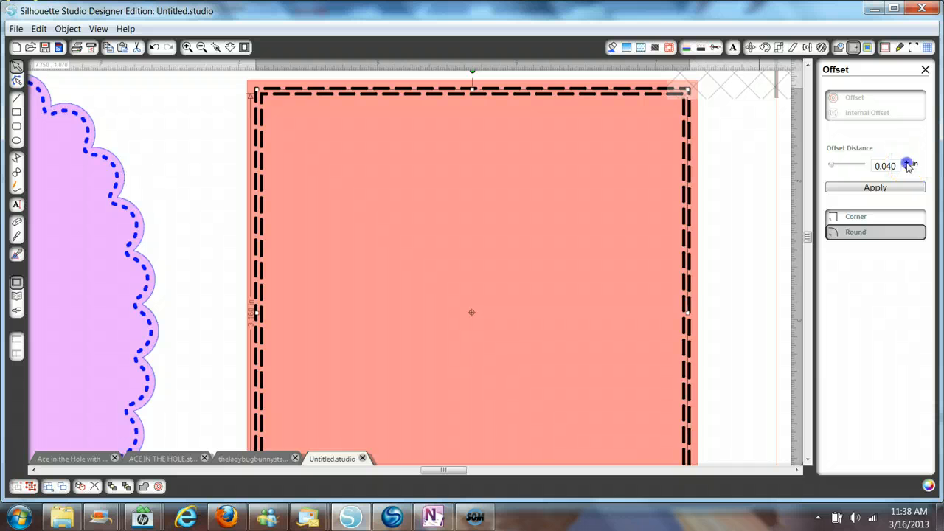
{"action": "left_click", "coordinate": [907, 163]}
{"action": "left_click", "coordinate": [906, 163]}
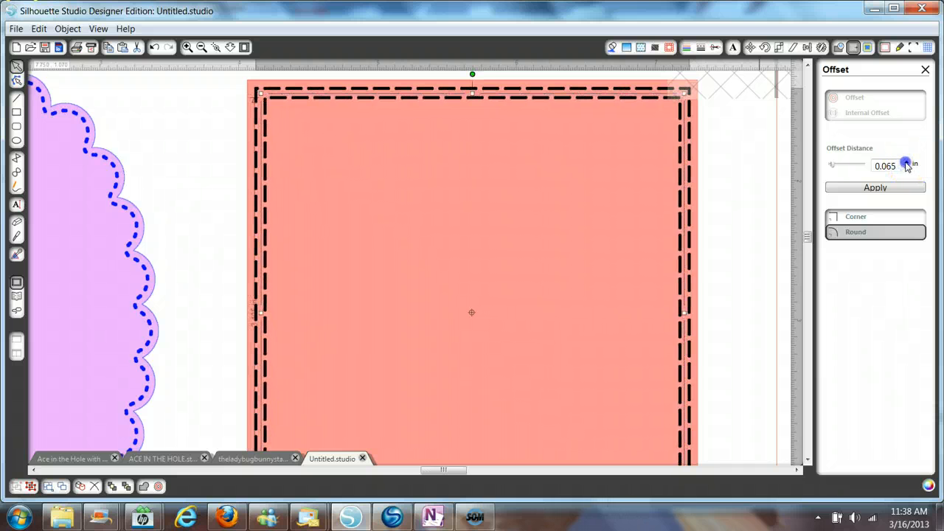
{"action": "left_click", "coordinate": [907, 163]}
{"action": "left_click", "coordinate": [906, 163]}
{"action": "left_click", "coordinate": [907, 163]}
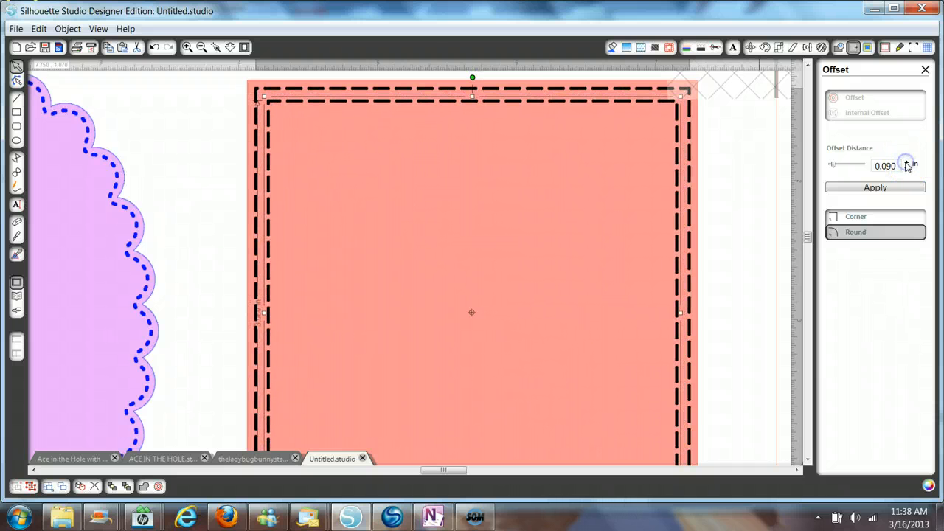
{"action": "left_click", "coordinate": [906, 163]}
{"action": "left_click", "coordinate": [907, 163]}
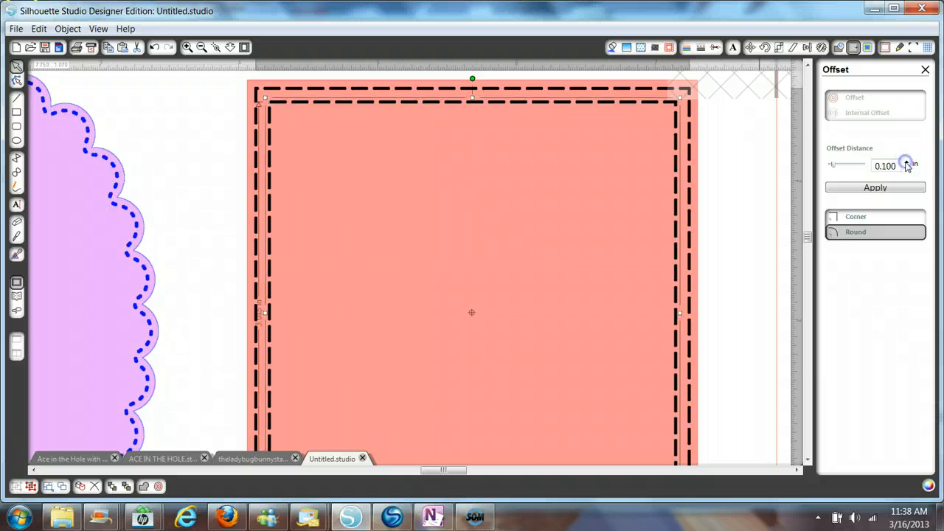
{"action": "left_click", "coordinate": [907, 163]}
{"action": "left_click", "coordinate": [906, 163]}
{"action": "left_click", "coordinate": [907, 163]}
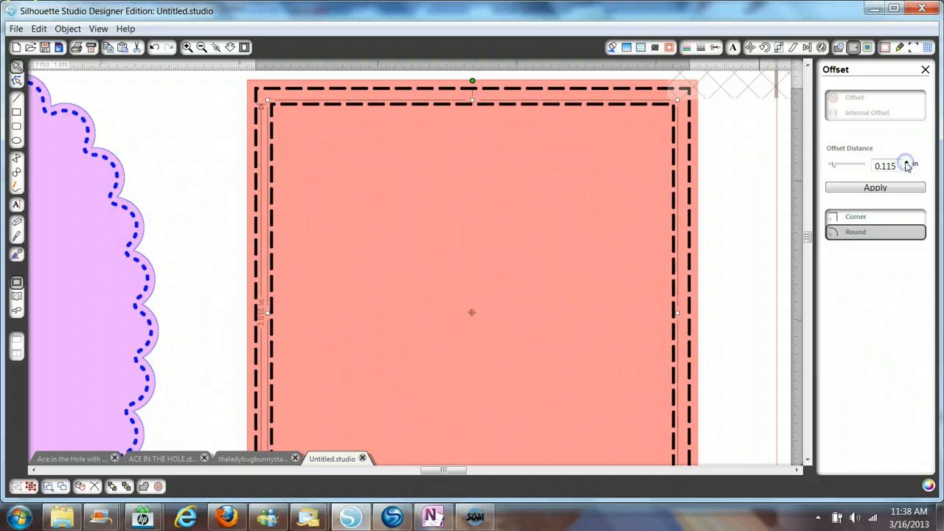
{"action": "left_click", "coordinate": [906, 163]}
{"action": "left_click", "coordinate": [906, 163]}
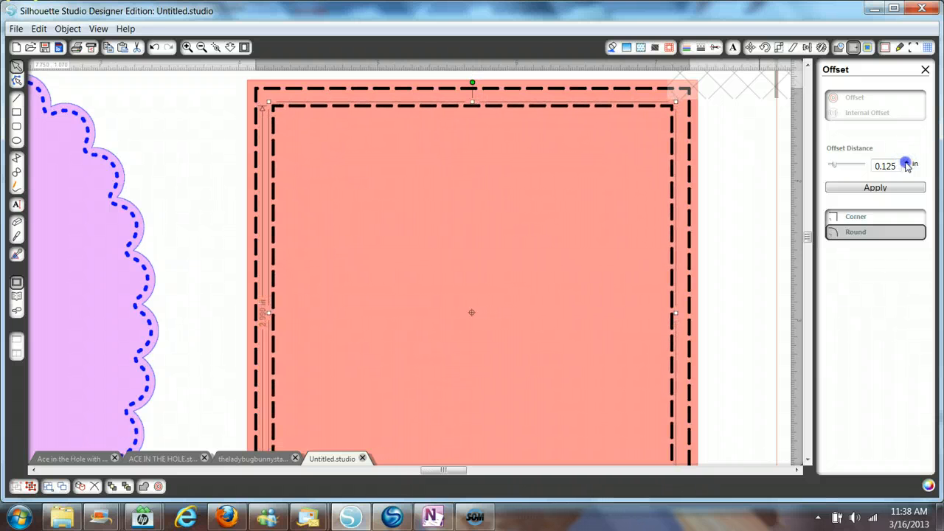
{"action": "left_click", "coordinate": [877, 189]}
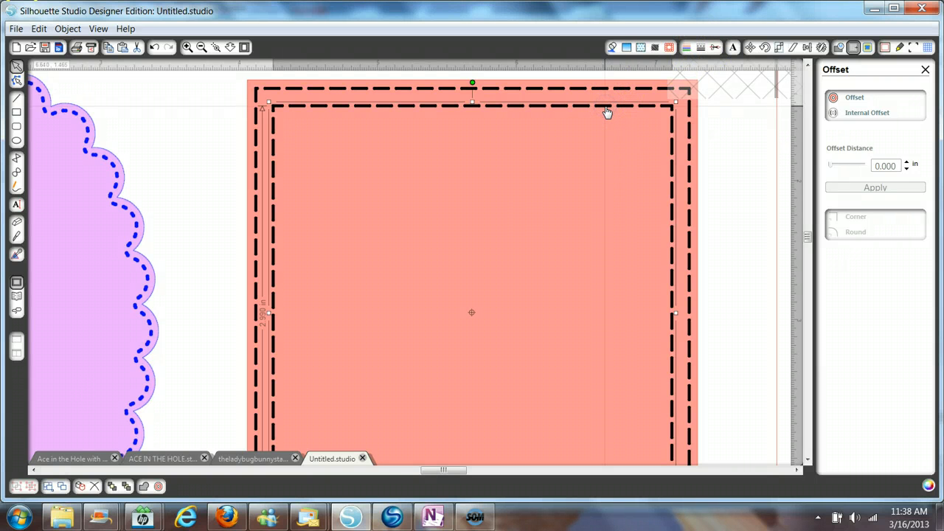
Step: Open the line style settings for the innermost dashed rectangle
{"action": "left_click", "coordinate": [700, 47]}
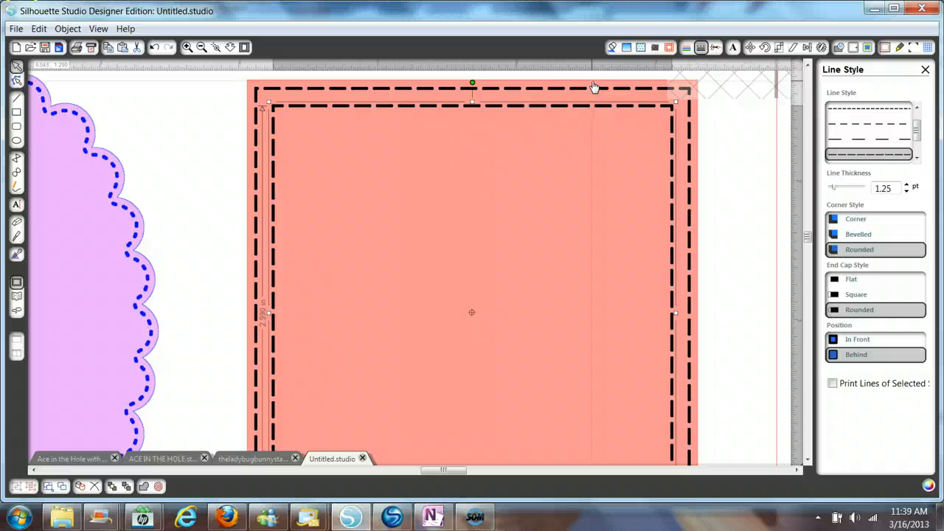
{"action": "left_click_drag", "start_coordinate": [594, 87], "coordinate": [478, 149]}
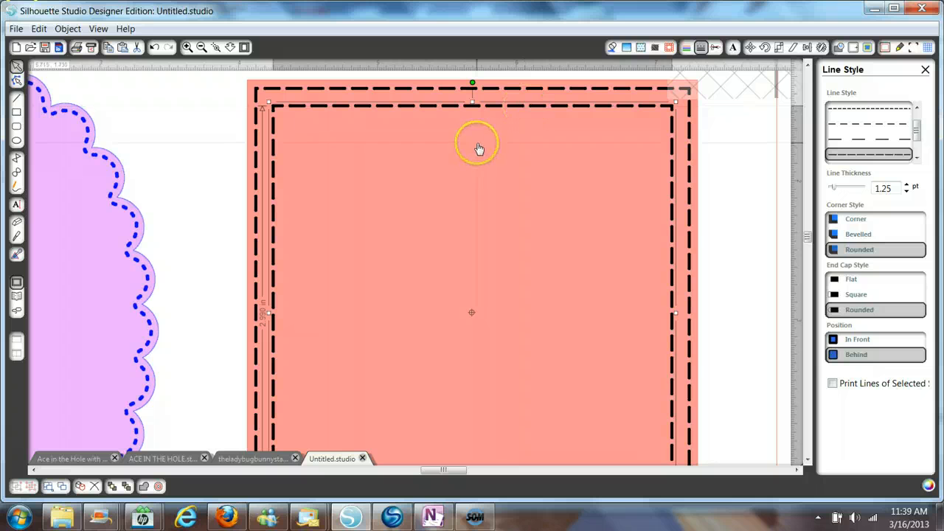